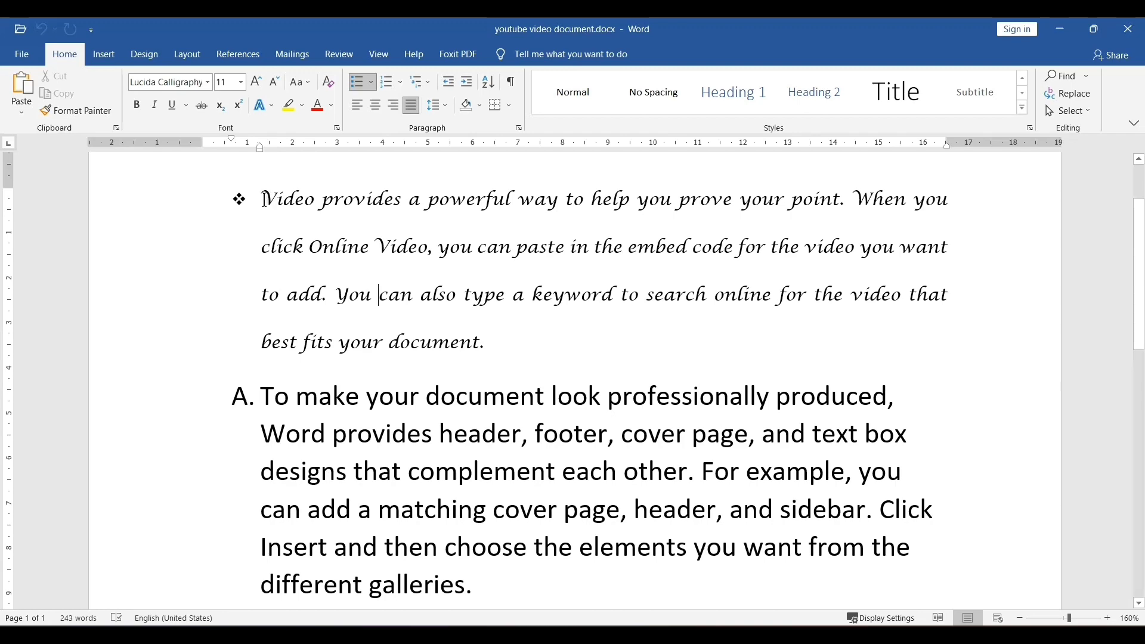
- Make the first word "Video" of the bulleted paragraph bold
scroll(266, 199, "up", 2)
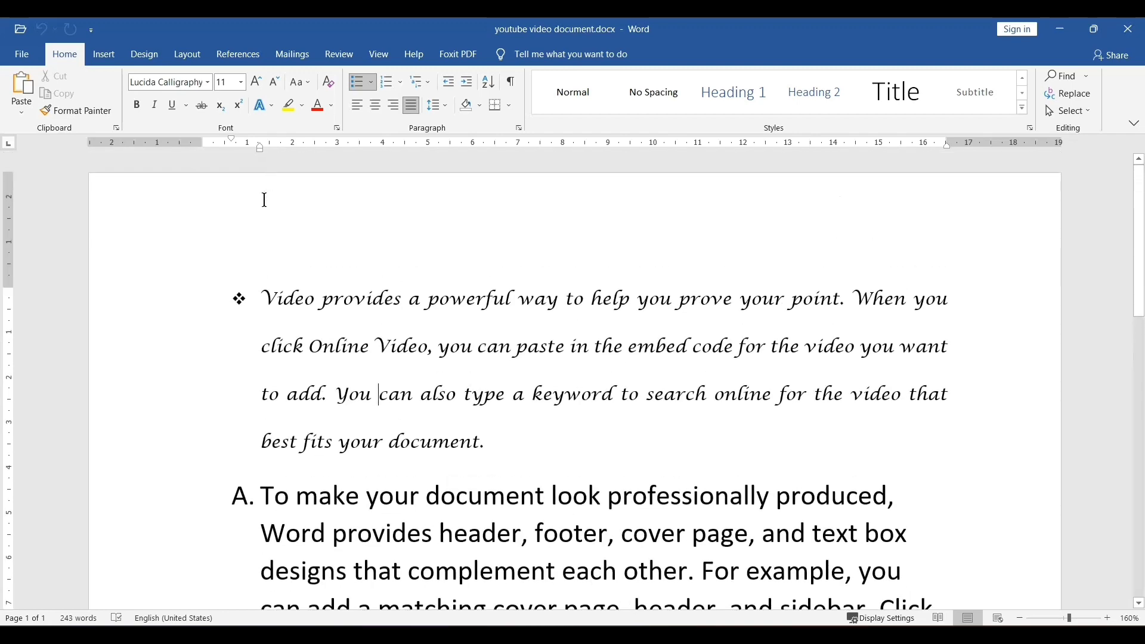
double_click(296, 302)
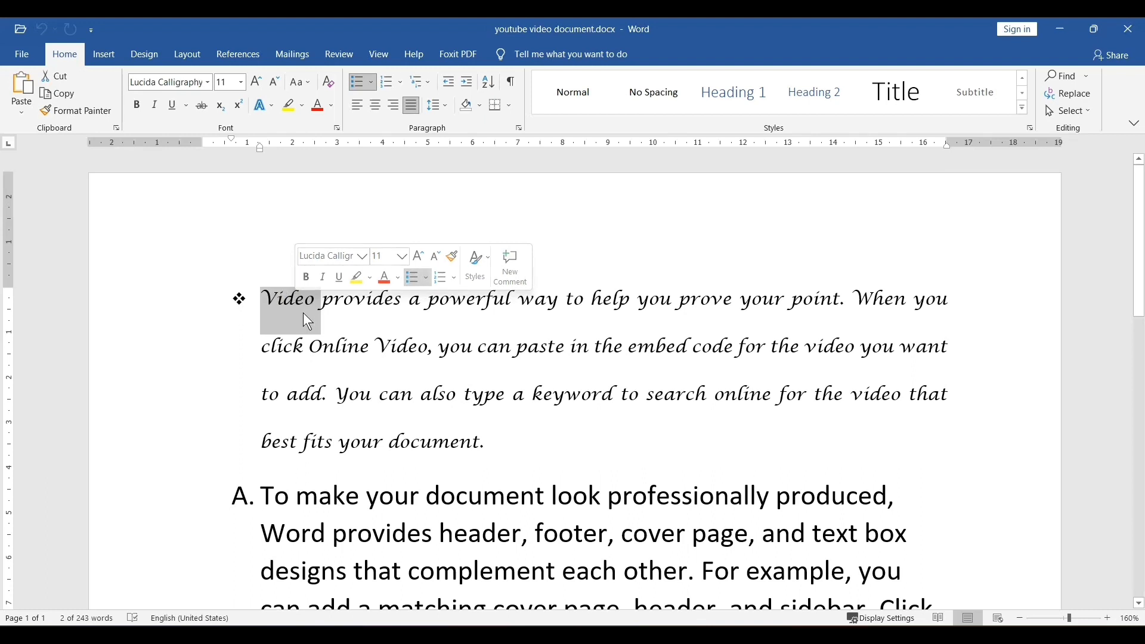
left_click(136, 105)
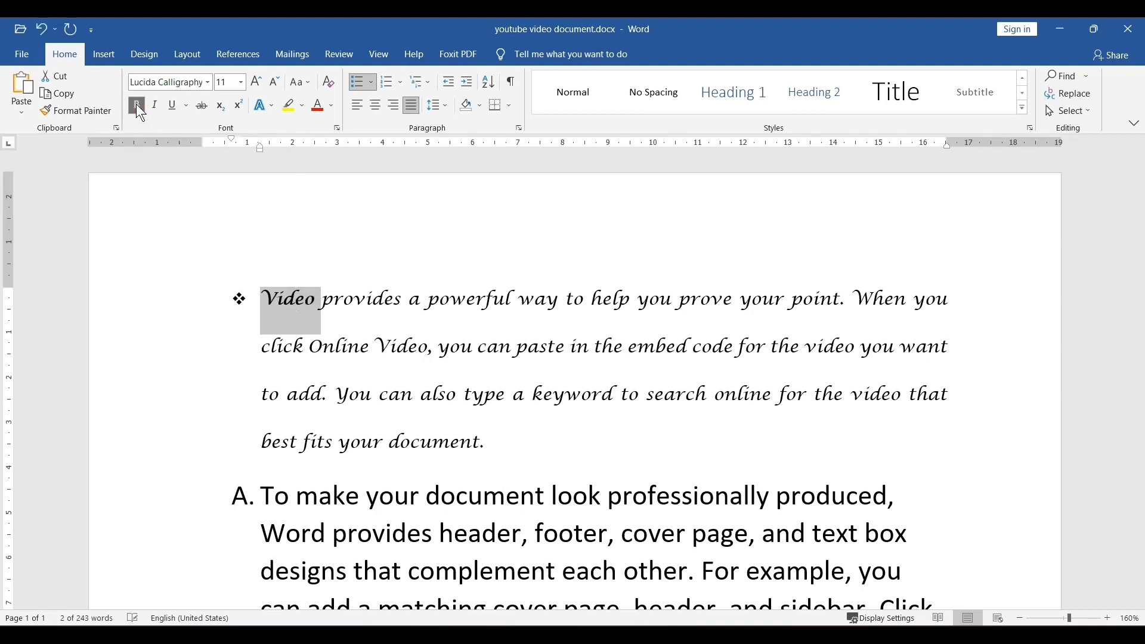
- Bold the word "powerful" in the first line of the bulleted paragraph
left_click(363, 357)
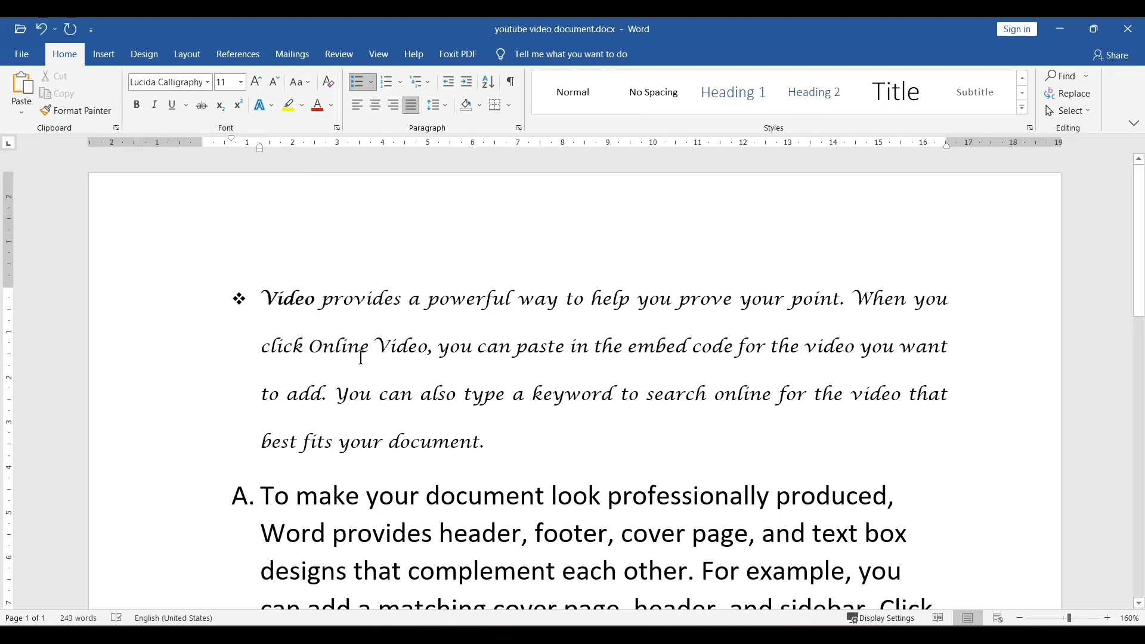
scroll(359, 359, "up", 1, "ctrl")
scroll(359, 359, "up", 3, "ctrl")
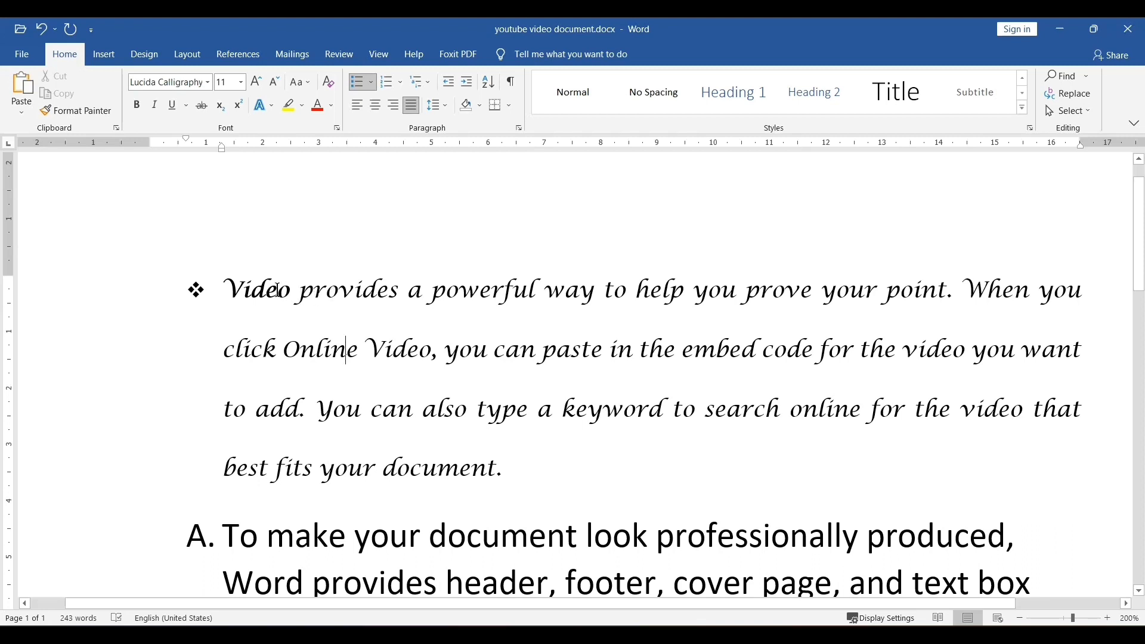
double_click(276, 291)
double_click(321, 296)
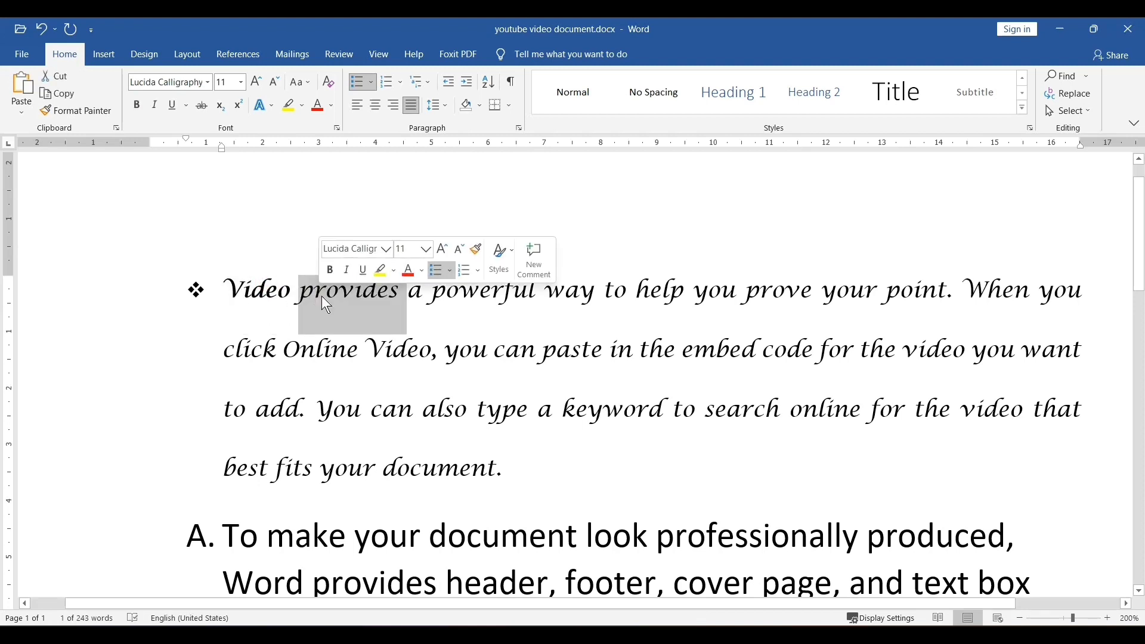
left_click(264, 292)
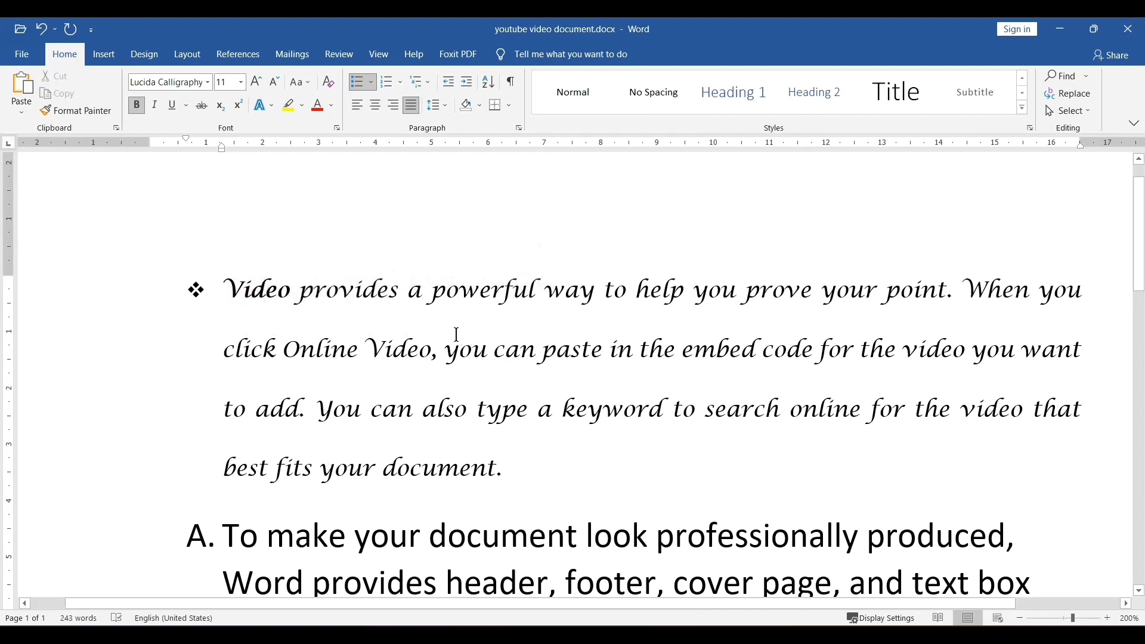
double_click(474, 293)
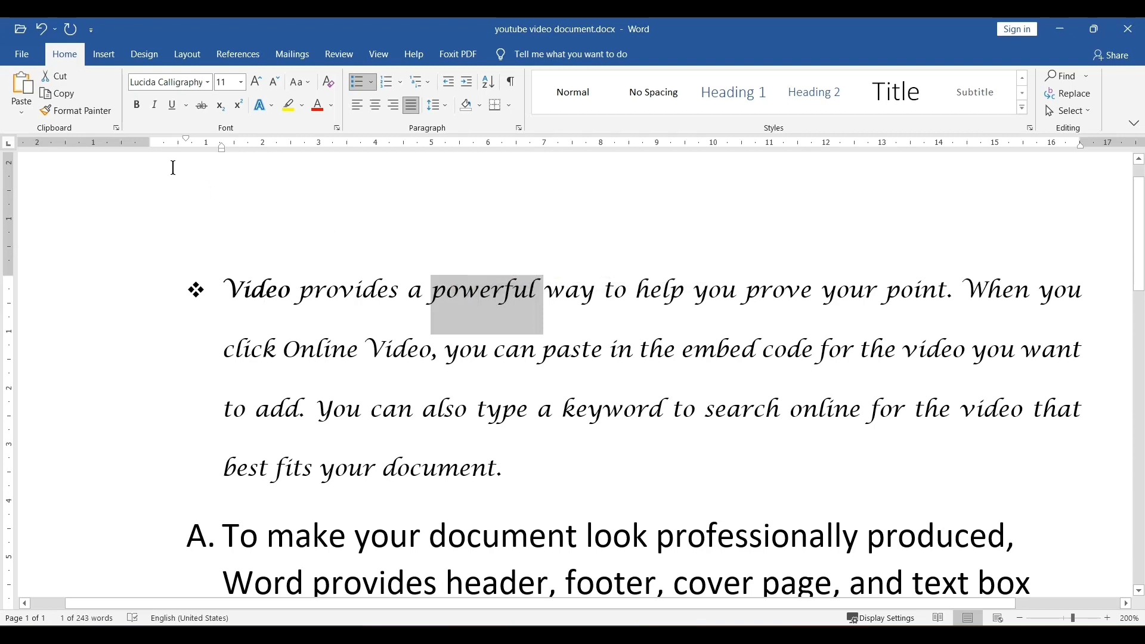
left_click(137, 107)
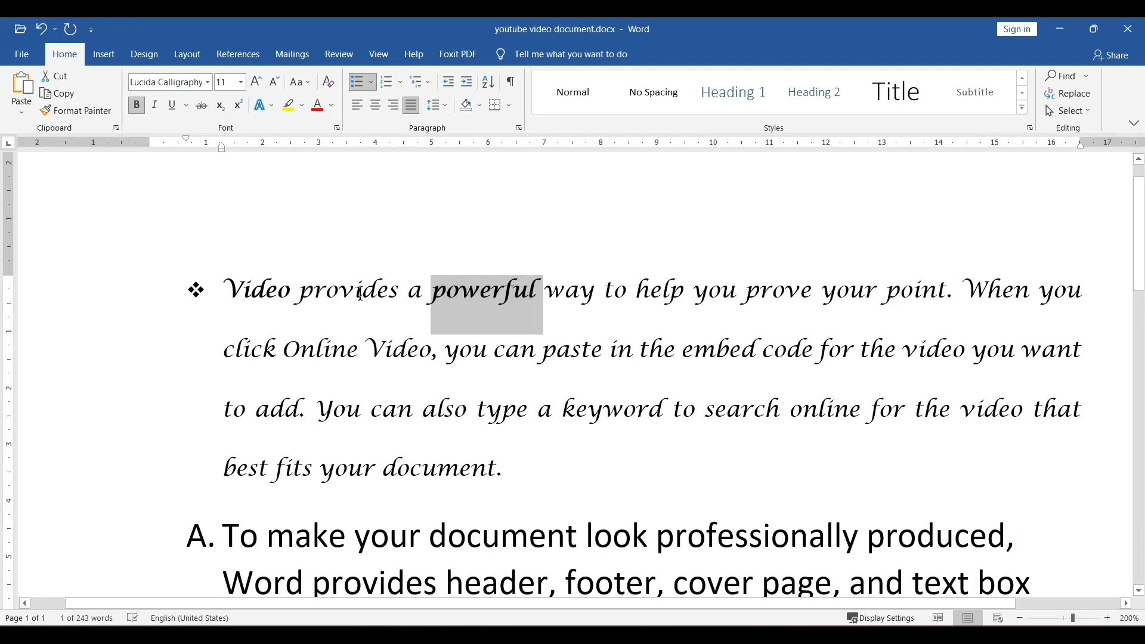
- Bold the word "Video" in "click Online Video" on the second line
left_click(398, 356)
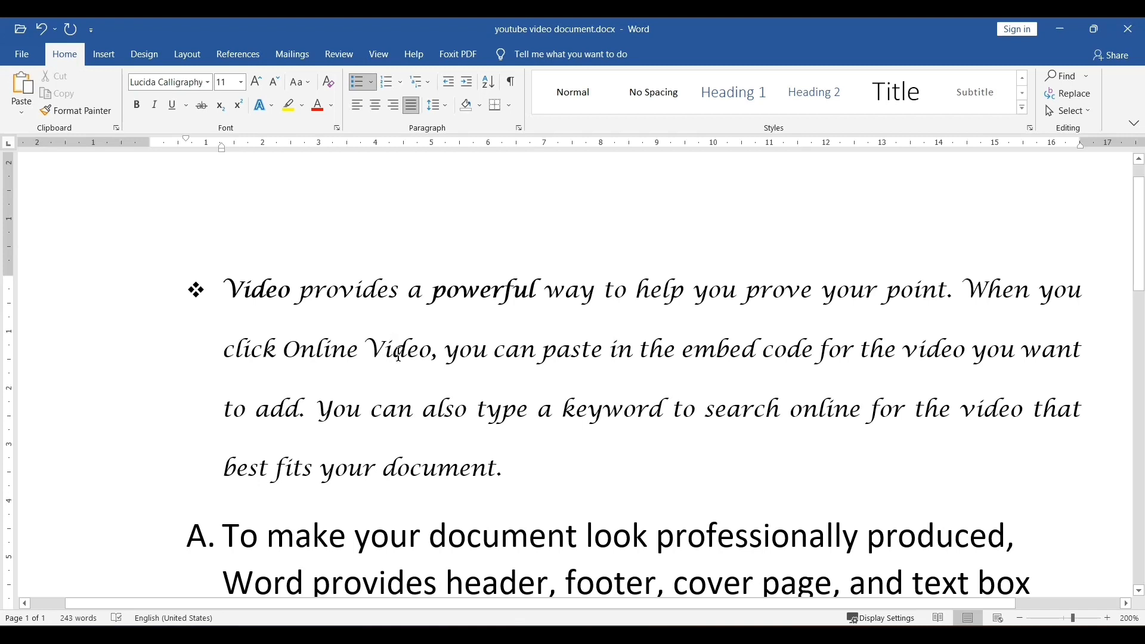
double_click(398, 356)
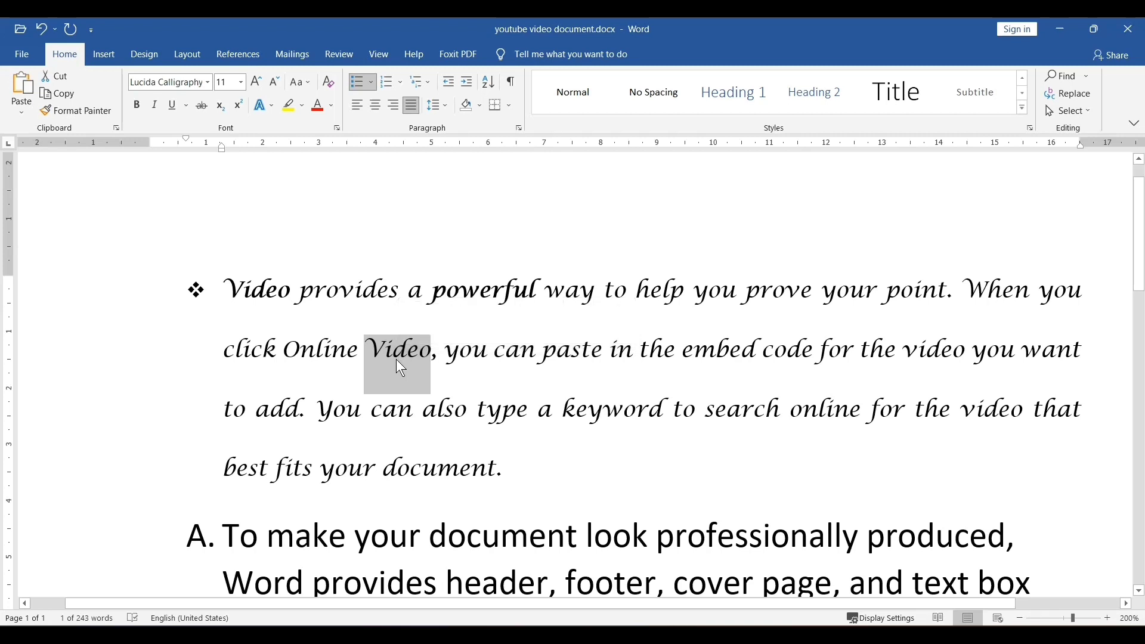
key("ctrl+b")
left_click(470, 351)
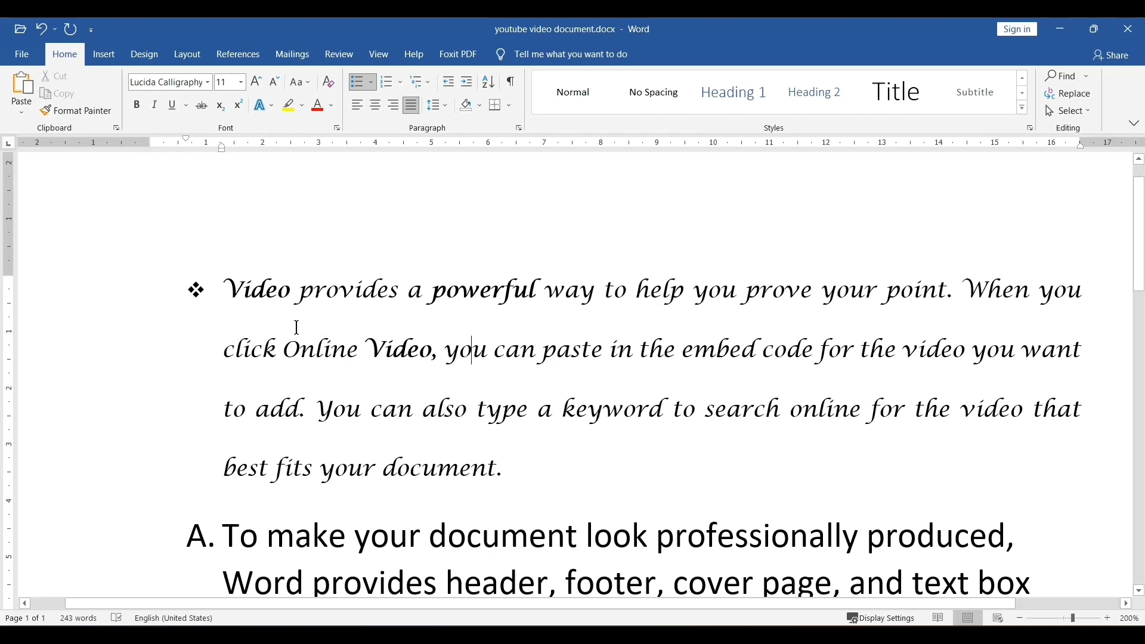
- Italicize the line "best fits your document." ending the bulleted paragraph
scroll(295, 328, "down", 1)
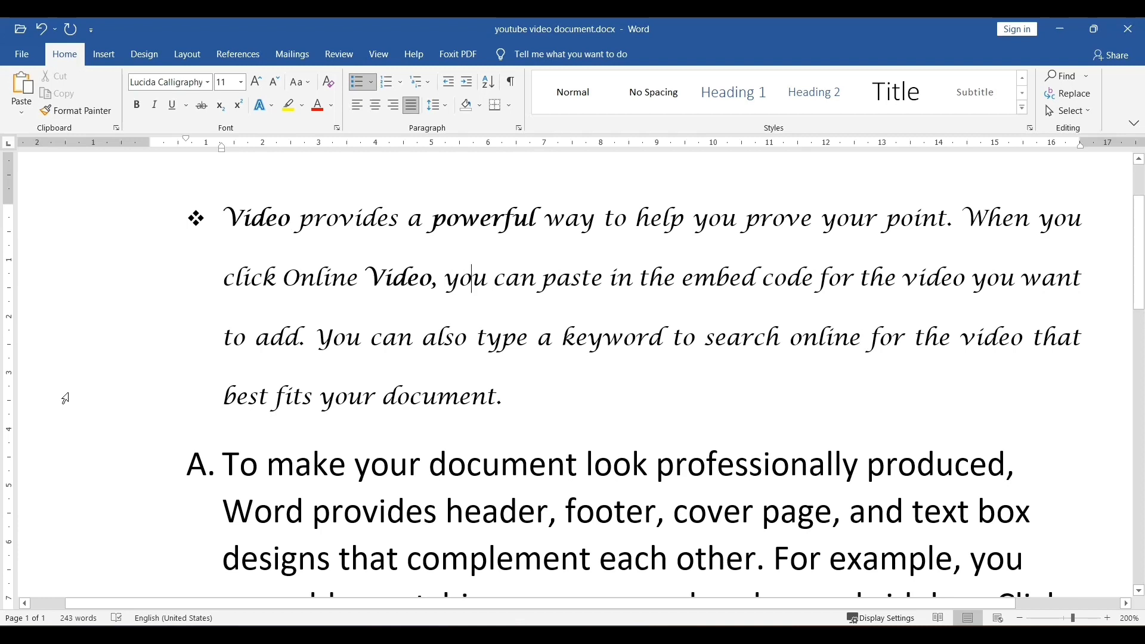
left_click(66, 398)
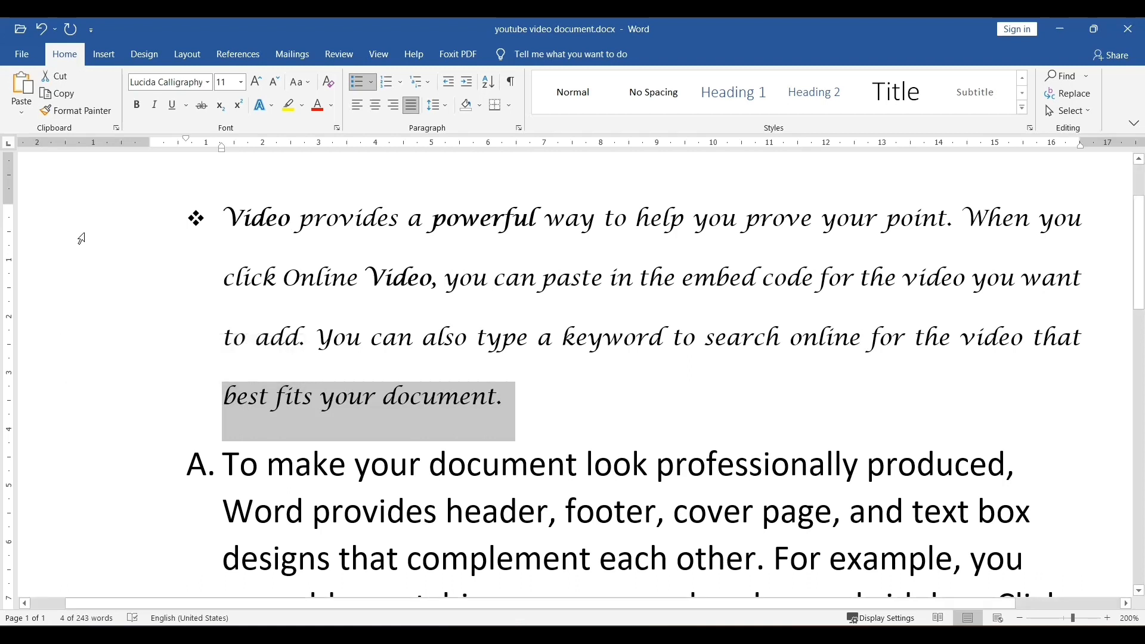
left_click(155, 106)
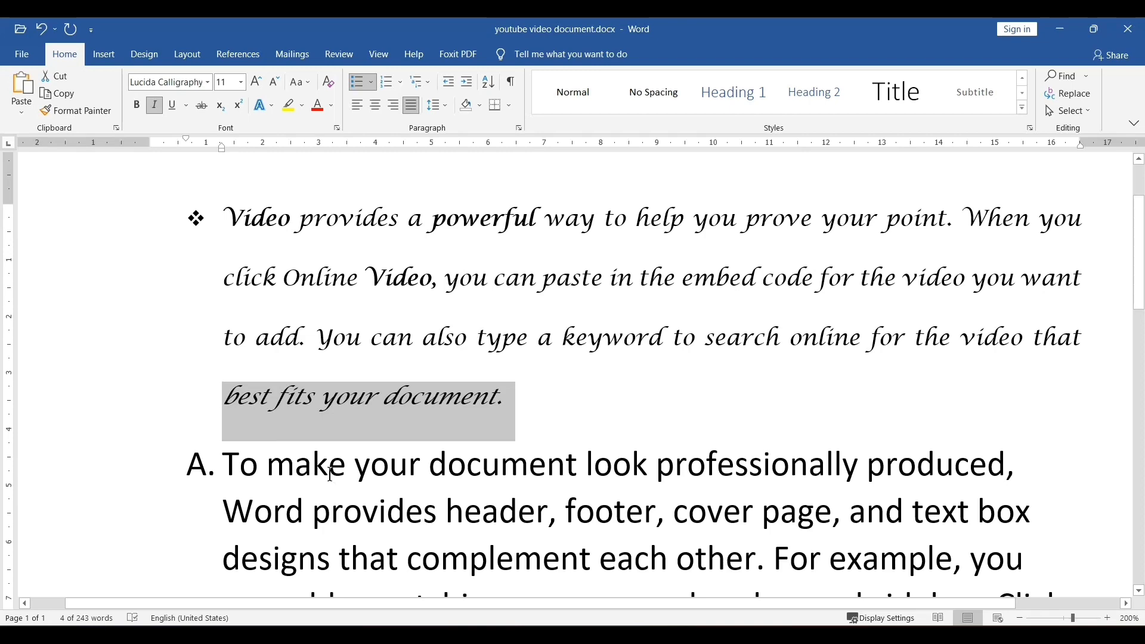
- Italicize the first two lines of list item A, from "To make" through "text box"
scroll(330, 474, "down", 3)
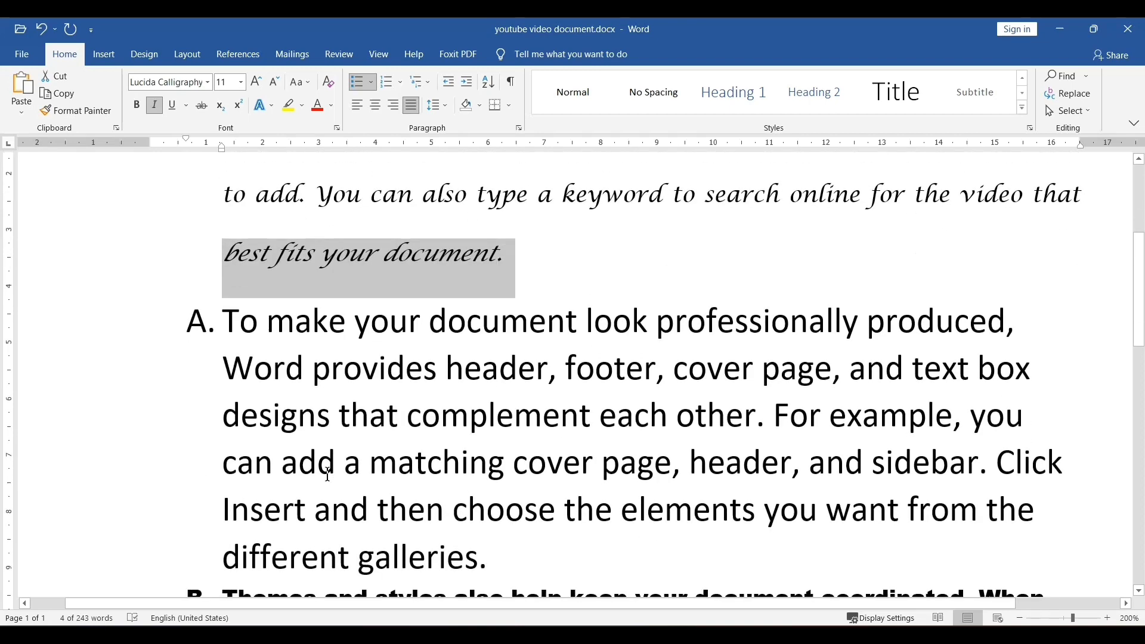
scroll(327, 475, "down", 2)
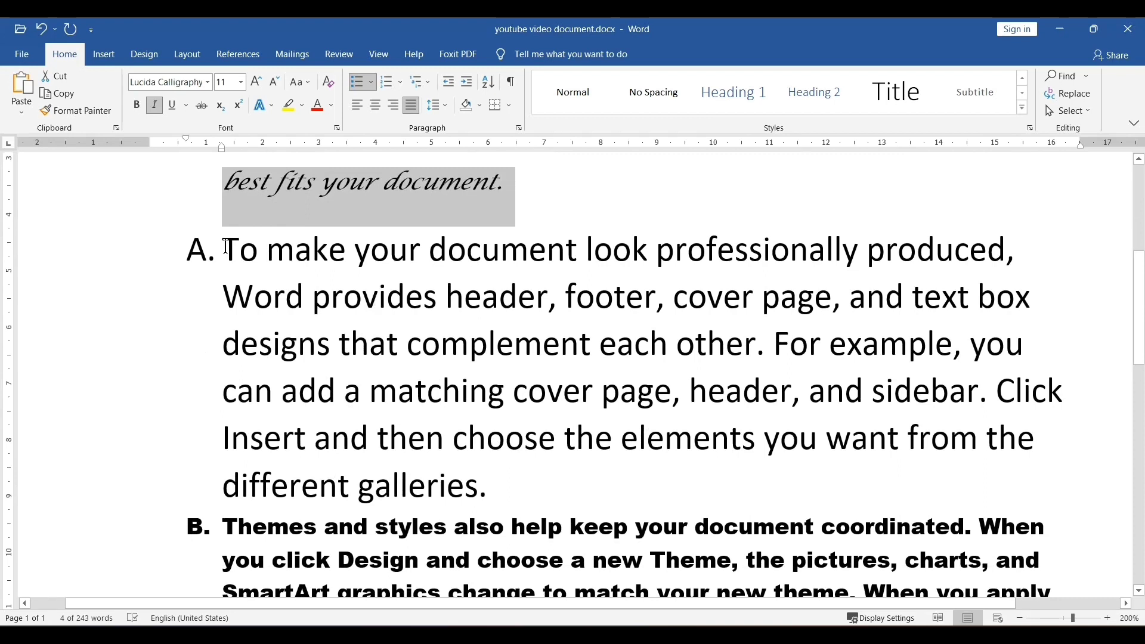
left_click_drag(227, 247, 1040, 310)
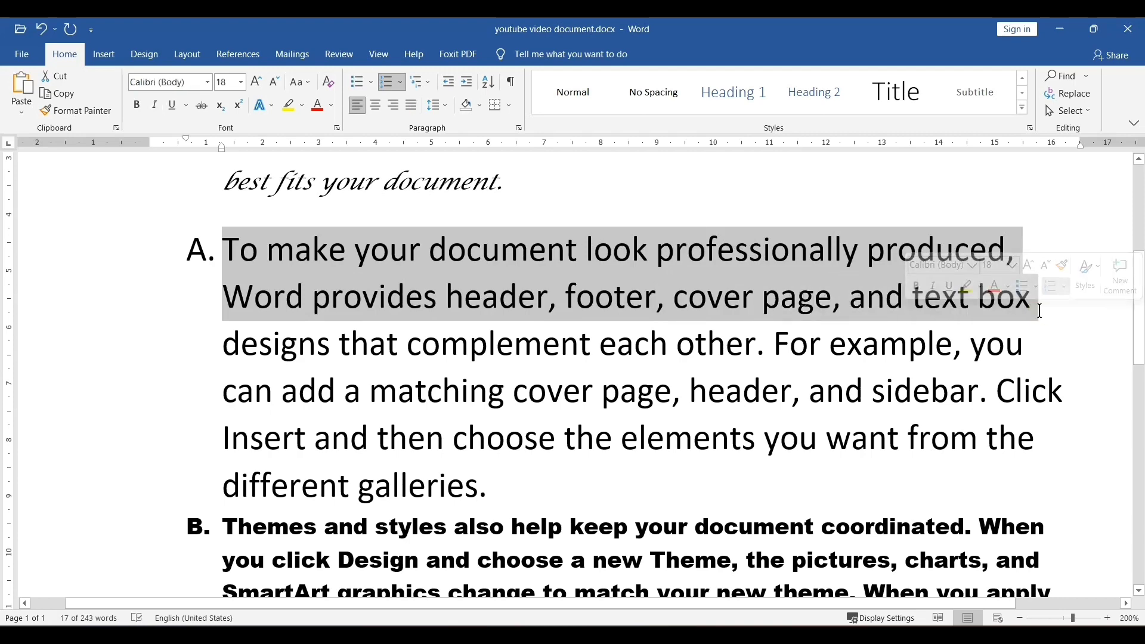
scroll(1014, 334, "up", 5)
scroll(982, 348, "down", 5)
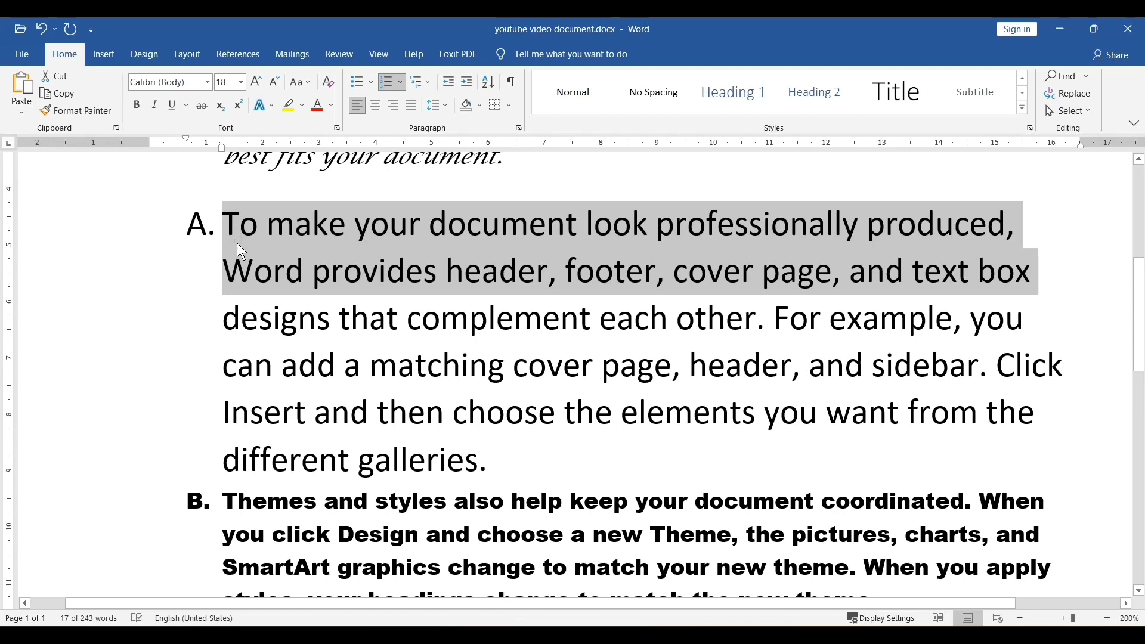
key("ctrl+i")
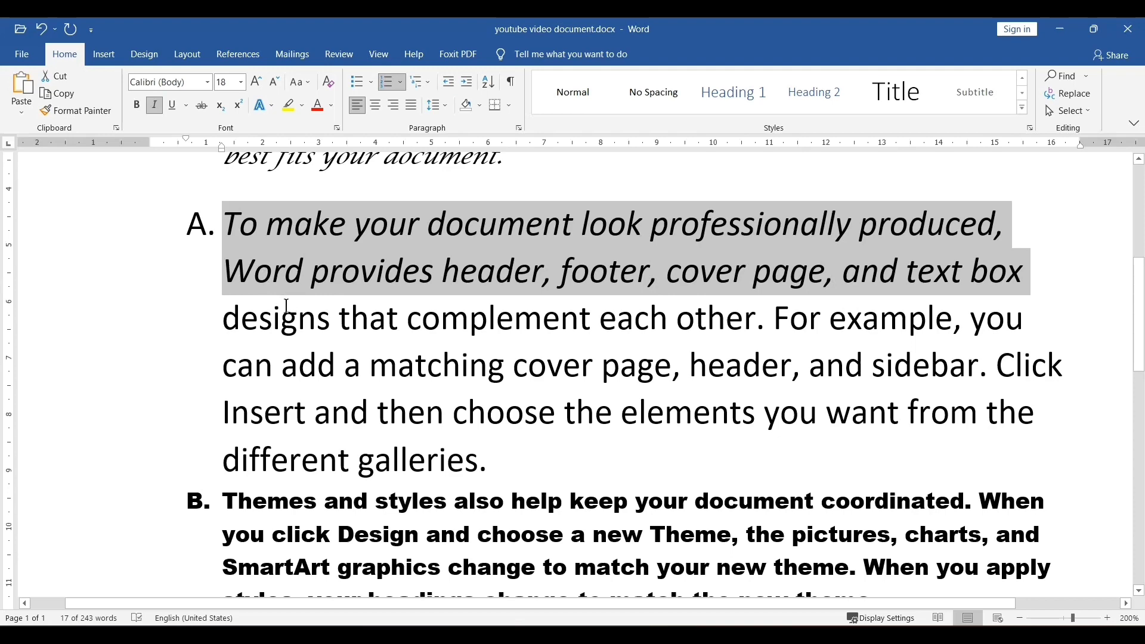
- Underline the first line of the bulleted paragraph, from "Video provides" to "When you"
scroll(286, 301, "up", 1)
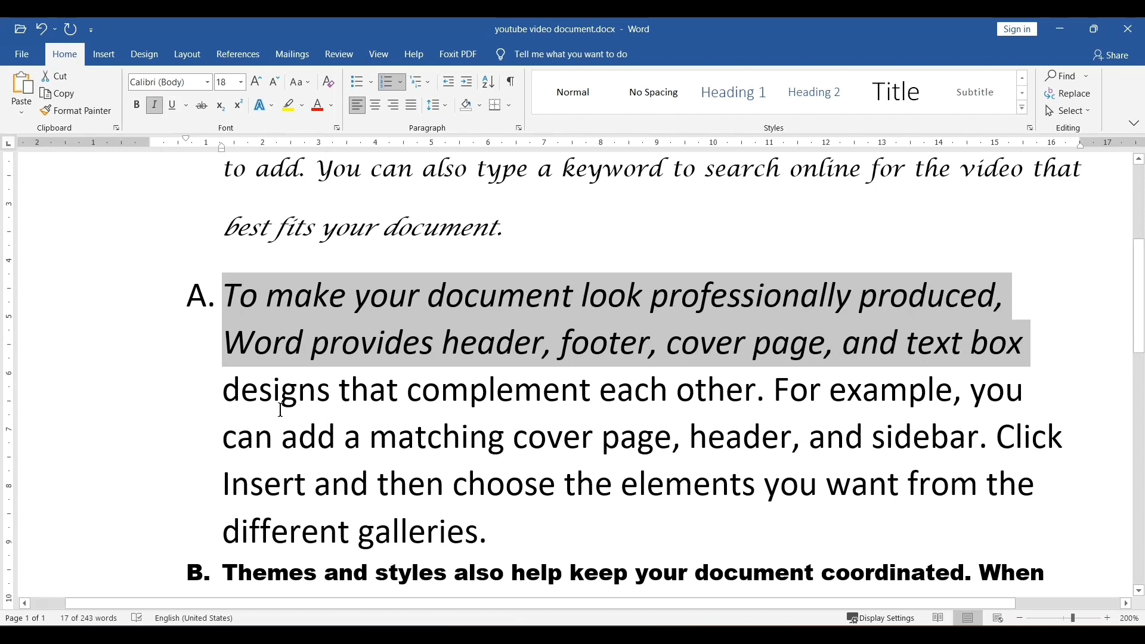
scroll(281, 409, "down", 1)
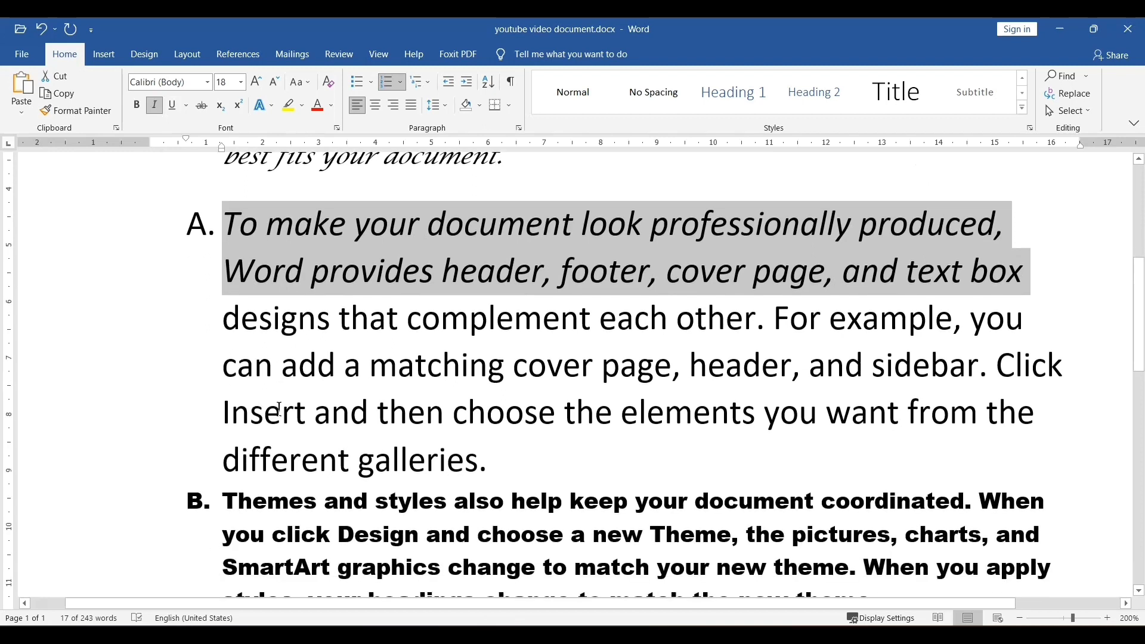
left_click(218, 366)
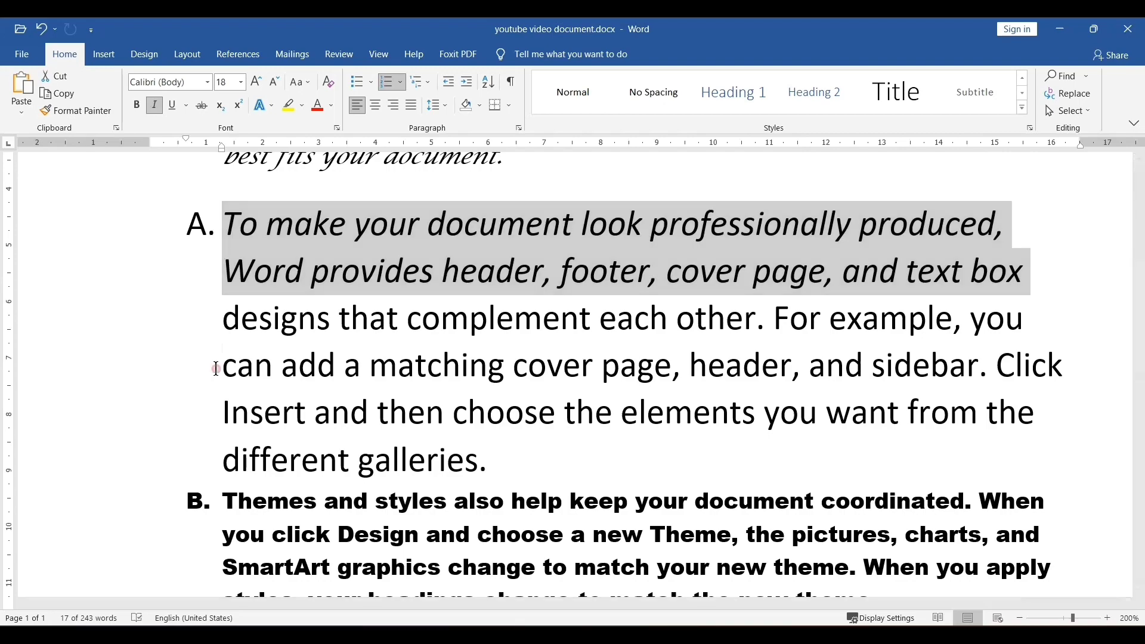
scroll(217, 366, "down", 6)
scroll(207, 394, "up", 2)
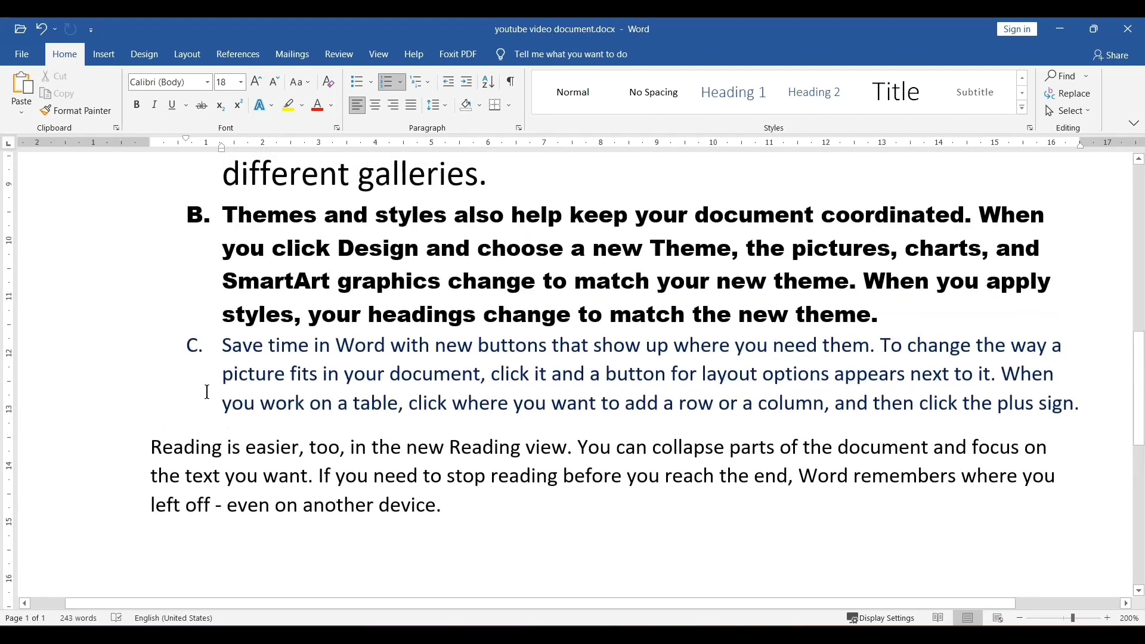
scroll(207, 393, "down", 2)
scroll(210, 345, "up", 10)
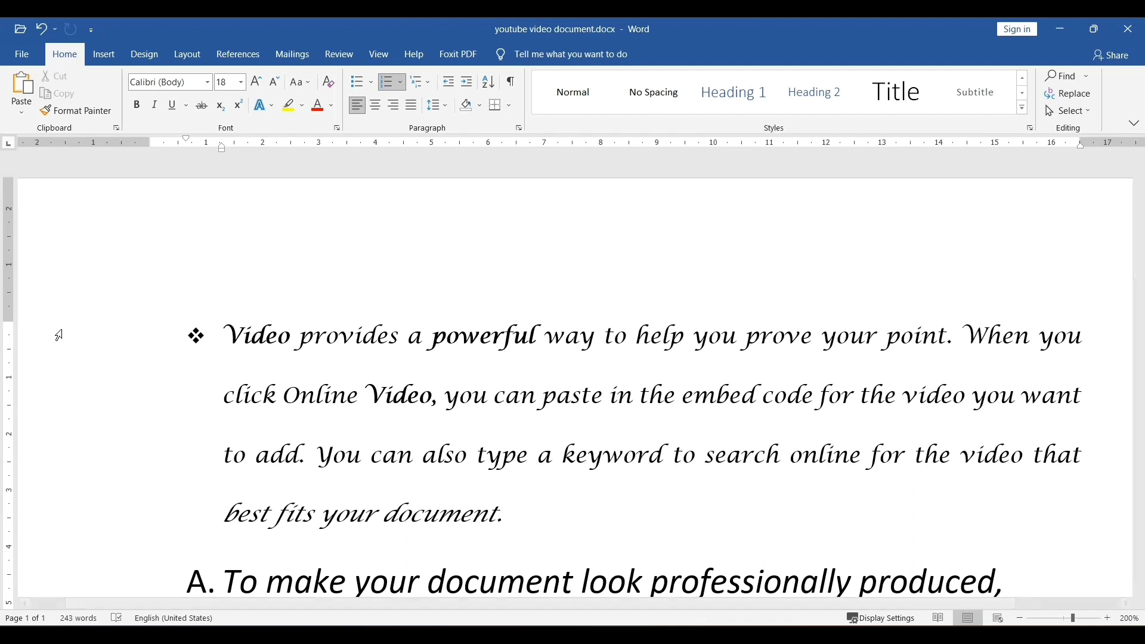
left_click(58, 336)
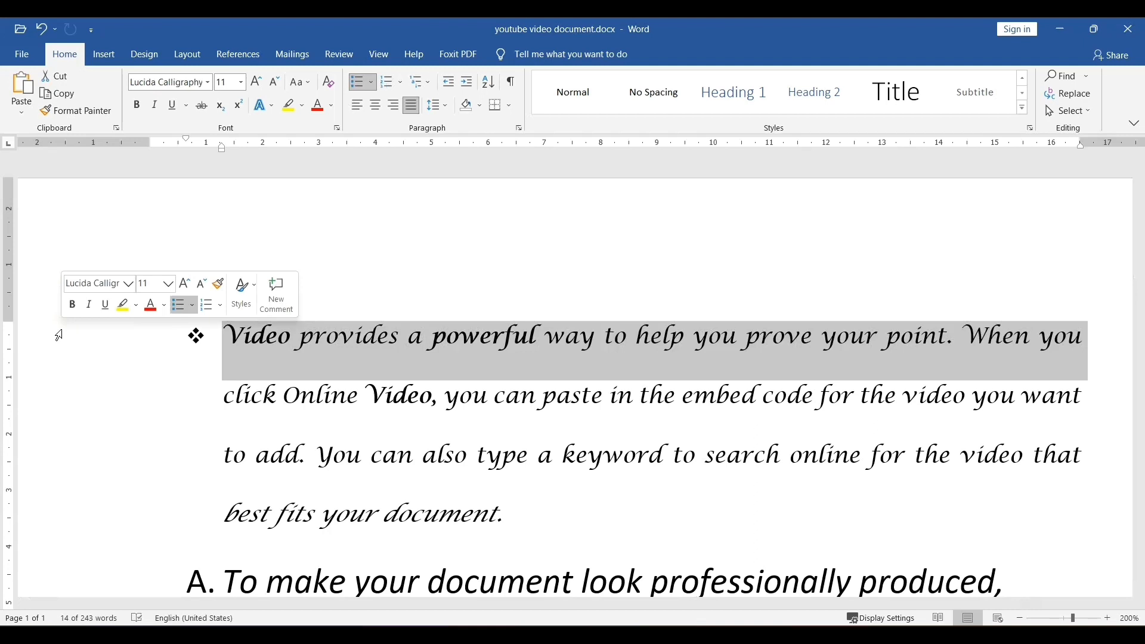
left_click(172, 105)
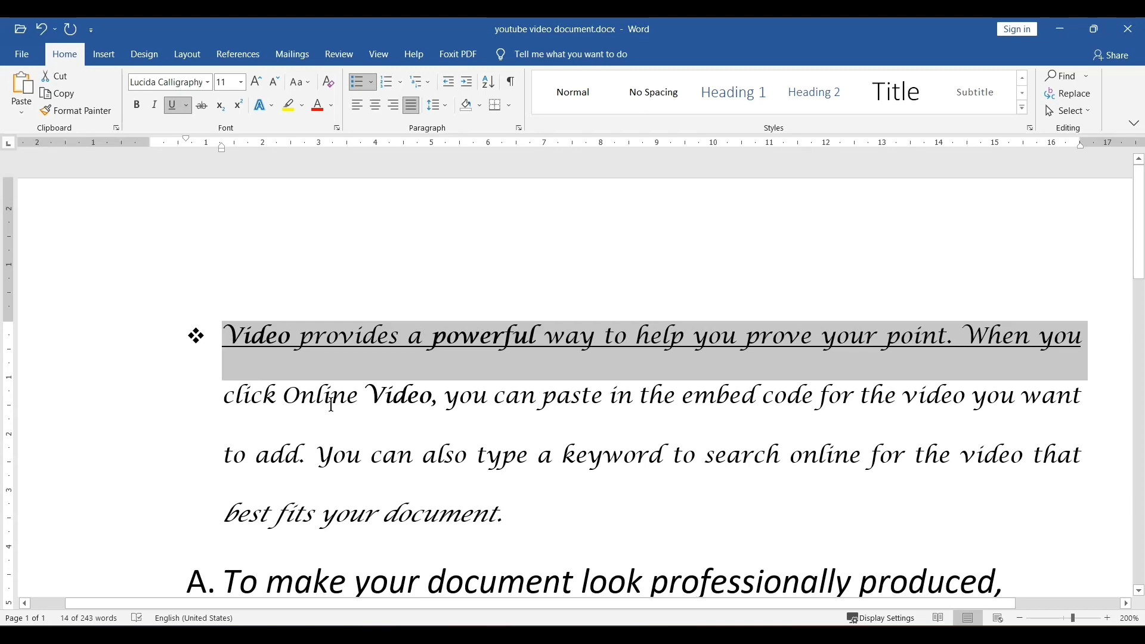
- Underline the third line of the bulleted paragraph, from "to add." to "video that"
scroll(333, 403, "down", 1)
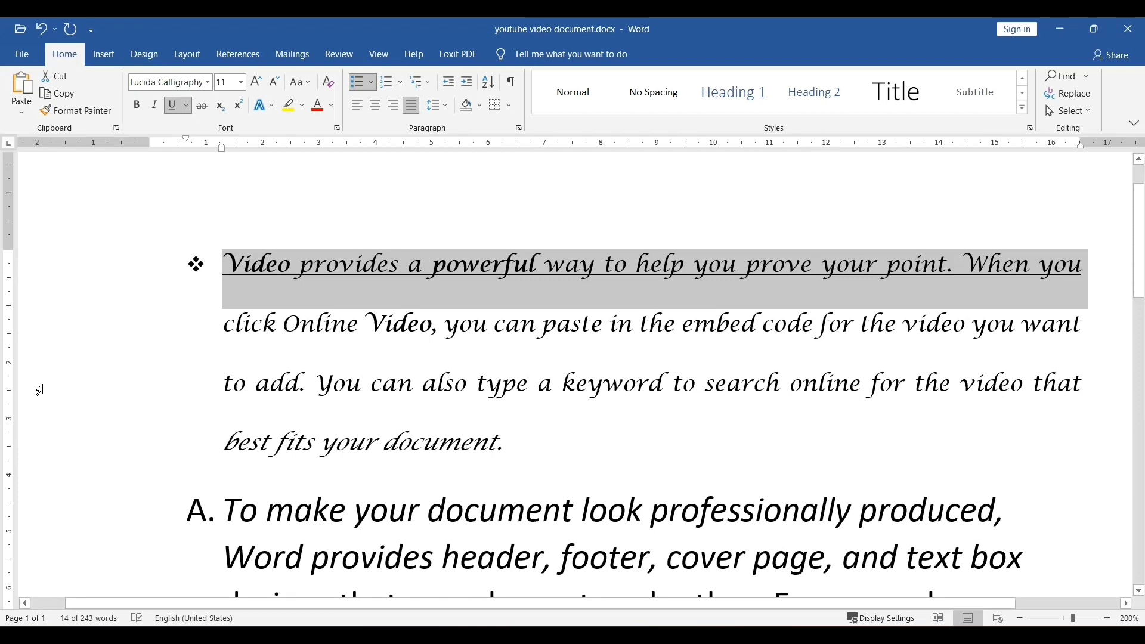
left_click(39, 390)
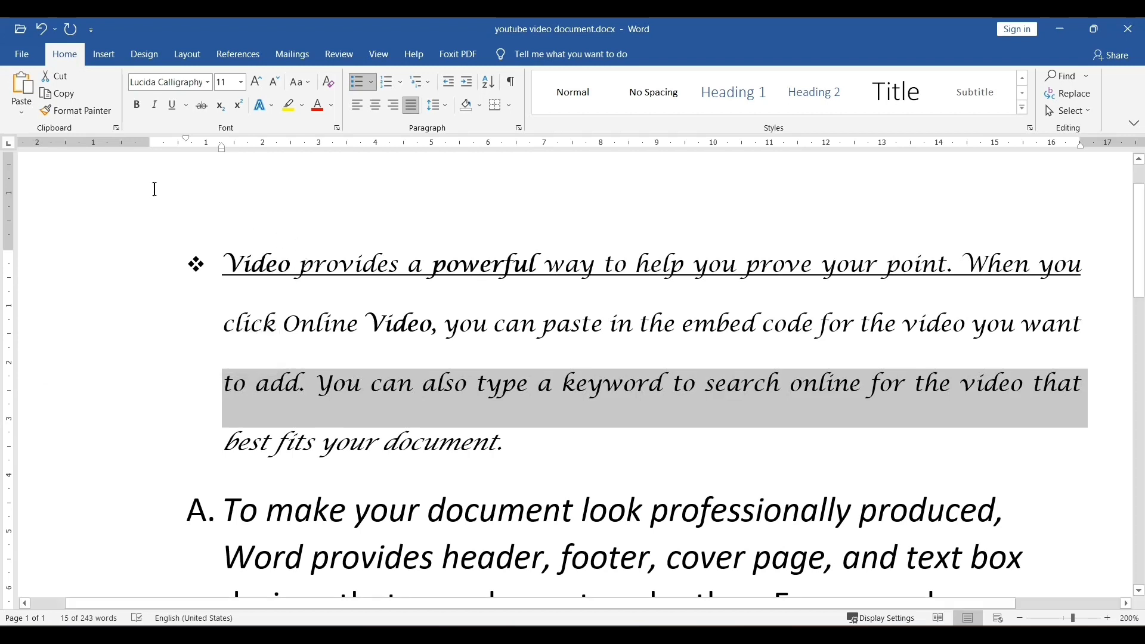
key("ctrl+u")
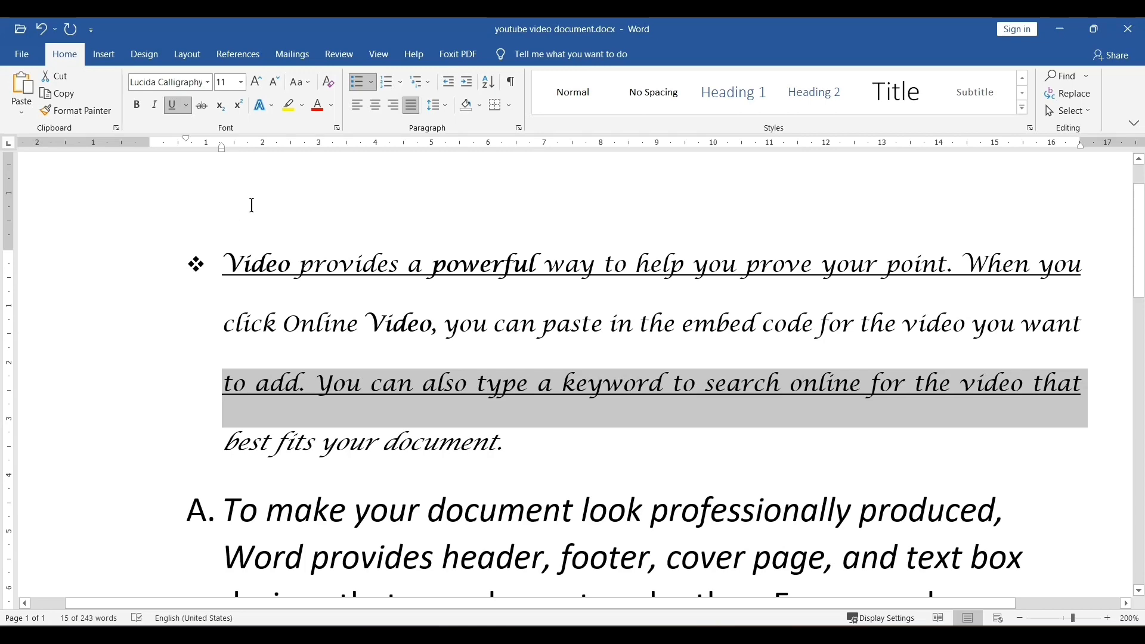
- Add a new empty bullet paragraph after "best fits your document."
scroll(252, 206, "down", 1)
scroll(231, 275, "down", 1)
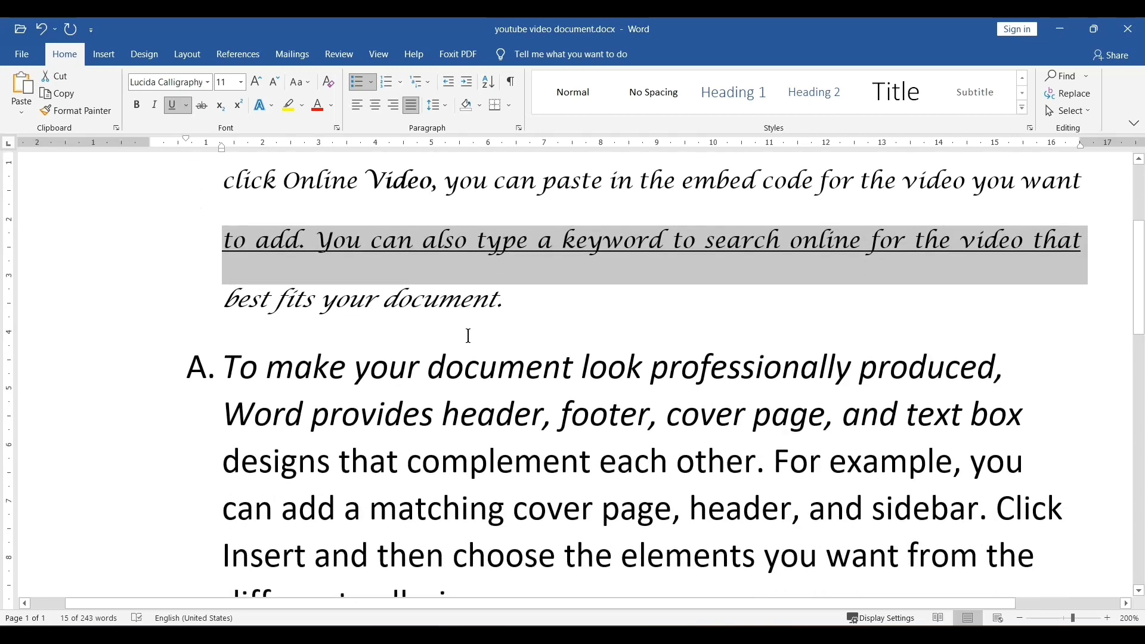
left_click(554, 324)
scroll(540, 321, "up", 3)
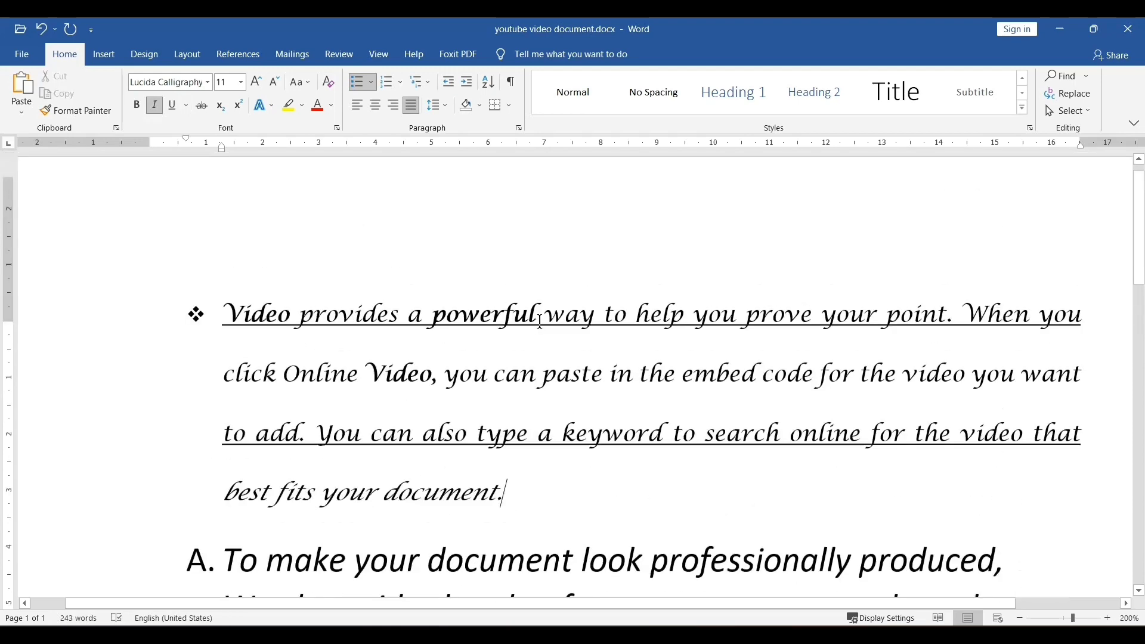
scroll(541, 321, "down", 2)
scroll(534, 325, "up", 2)
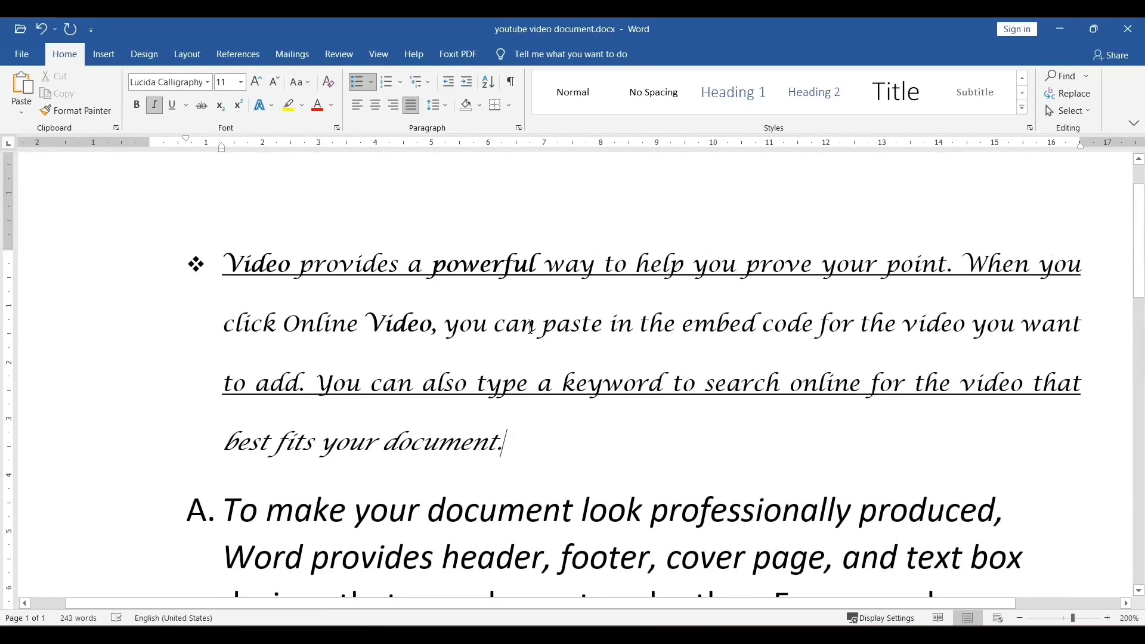
scroll(531, 327, "down", 1)
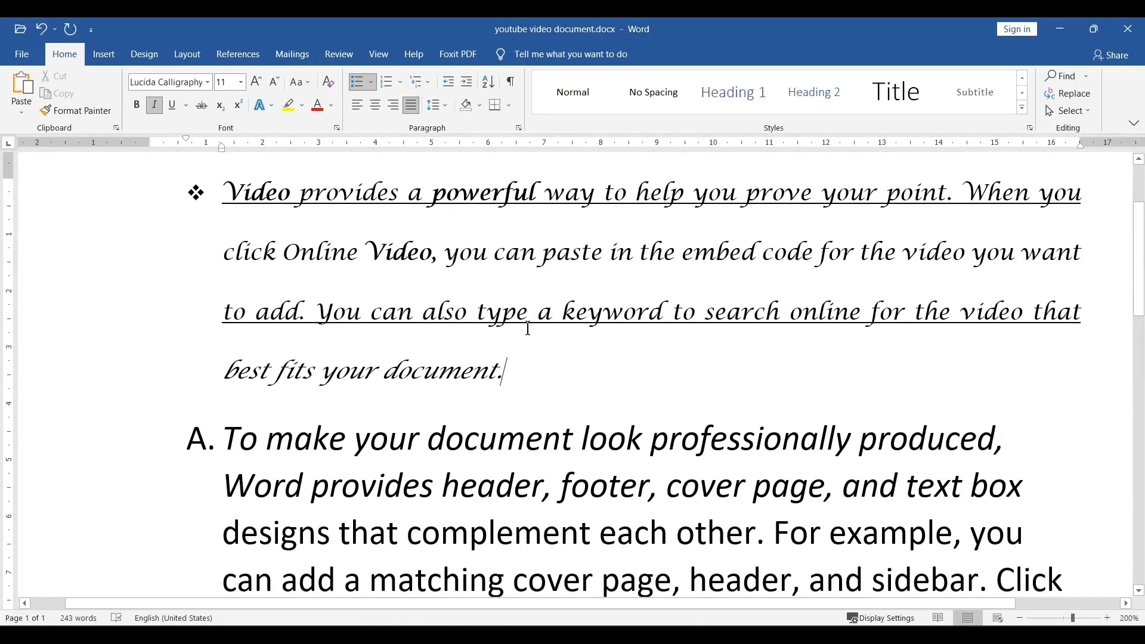
key("Return")
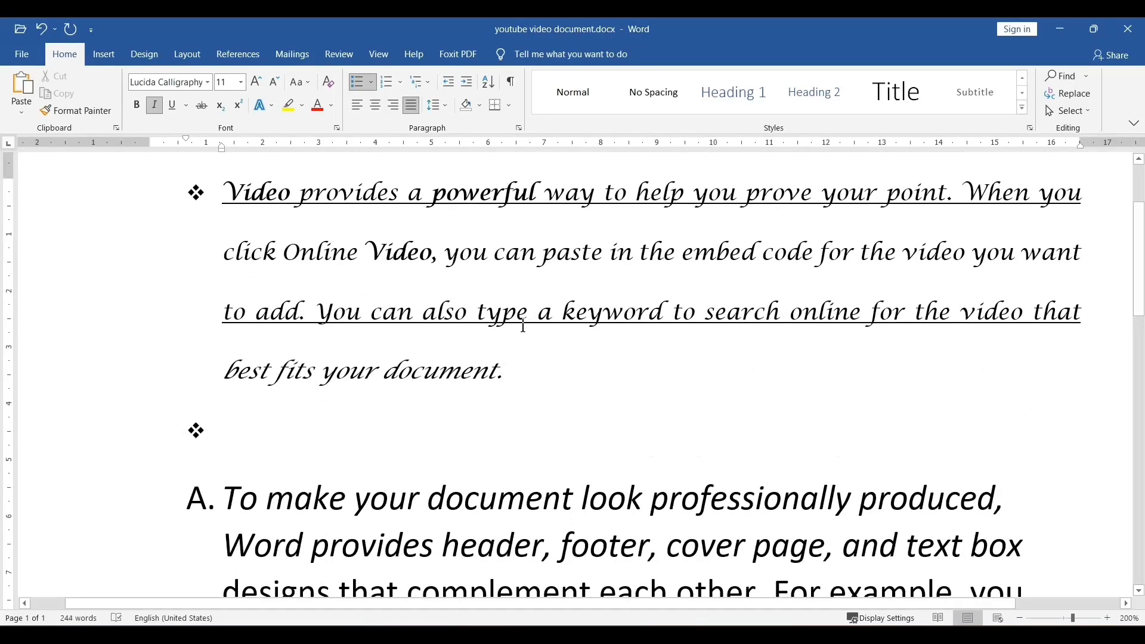
- Remove the bullet from the new empty paragraph, type 22 there, and take the italics off that line
key("BackSpace")
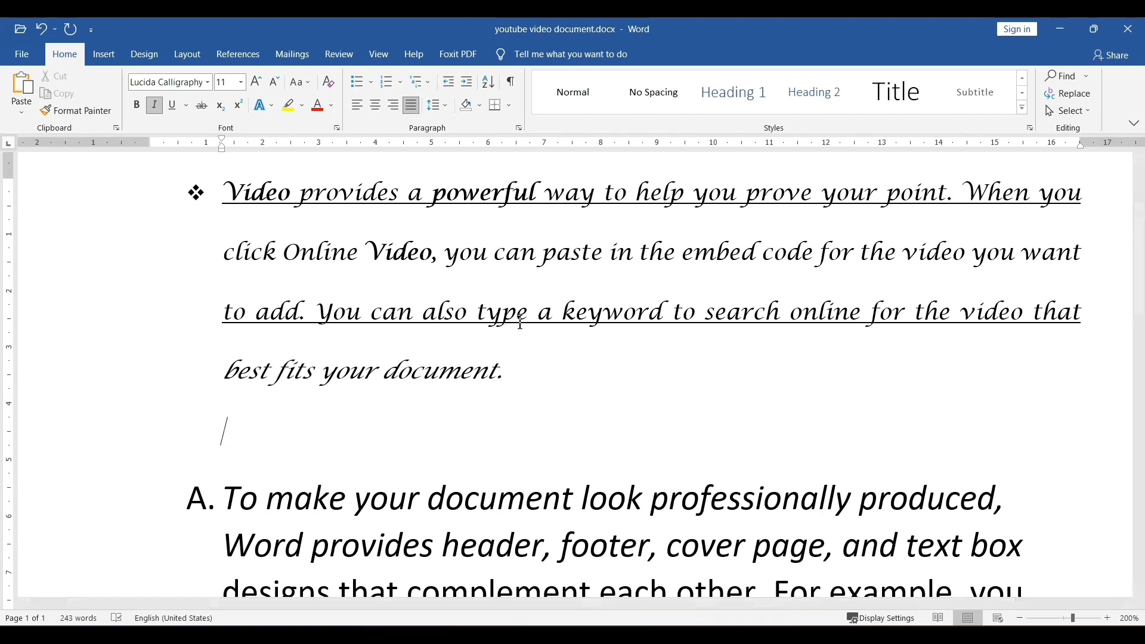
type("22")
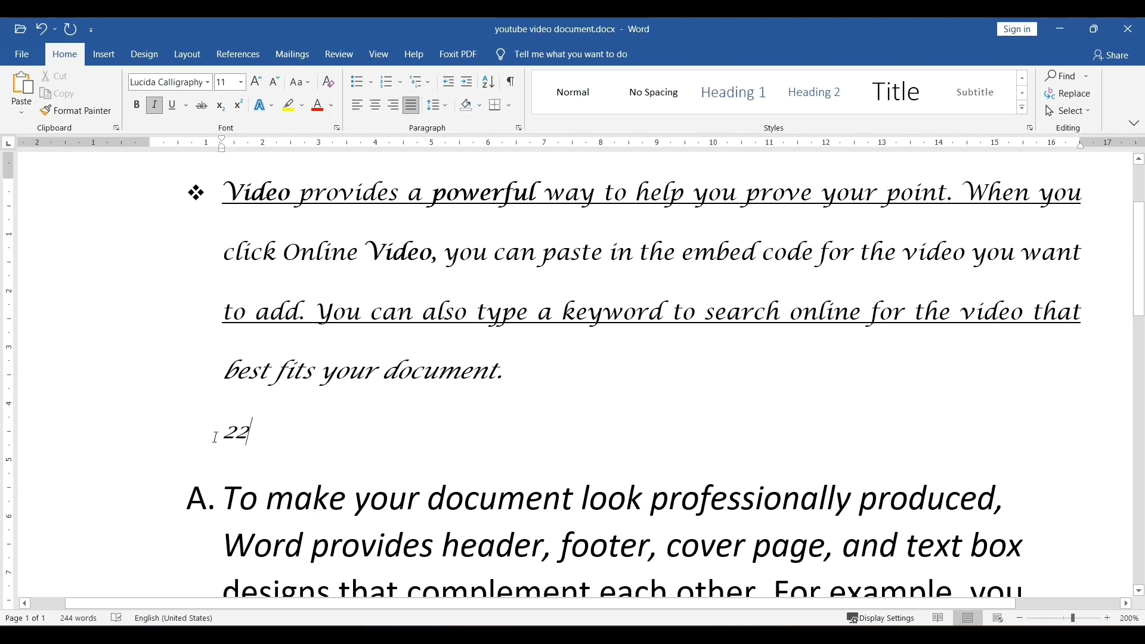
left_click(76, 434)
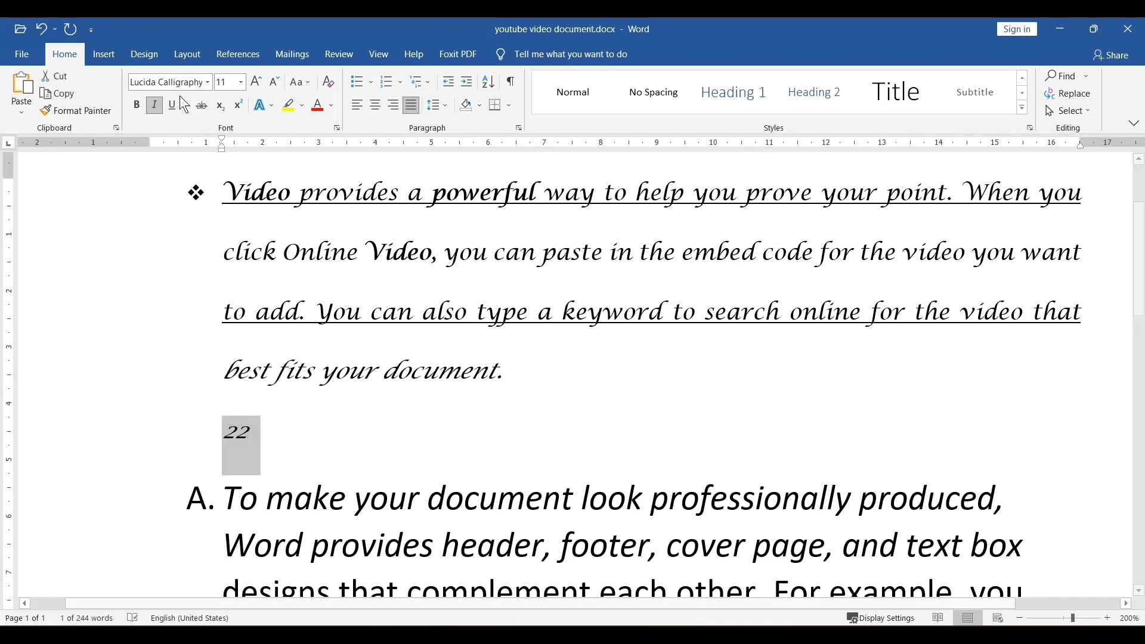
left_click(155, 105)
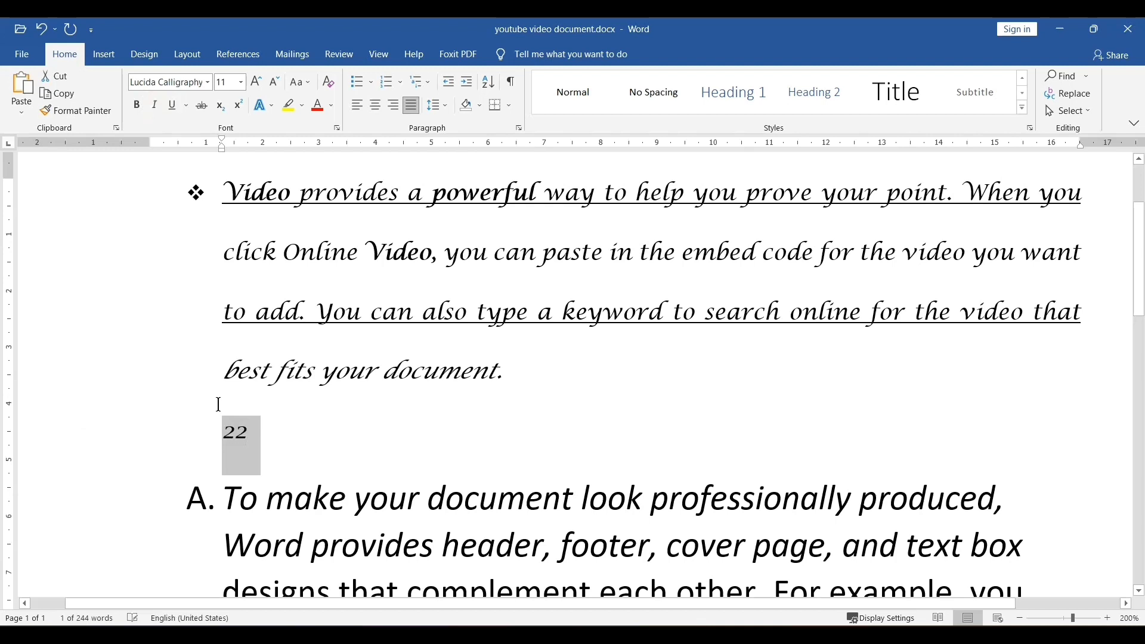
left_click(281, 445)
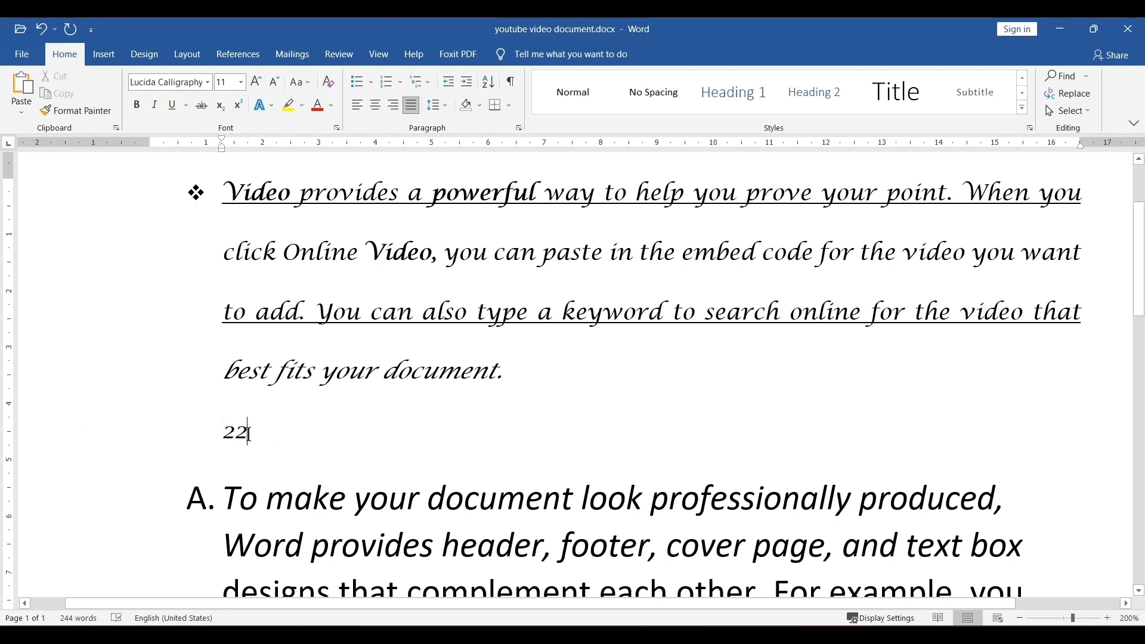
- Make the second digit of 22 a subscript
mouse_move(247, 436)
left_mouse_down()
mouse_move(226, 421)
mouse_move(244, 439)
left_mouse_up()
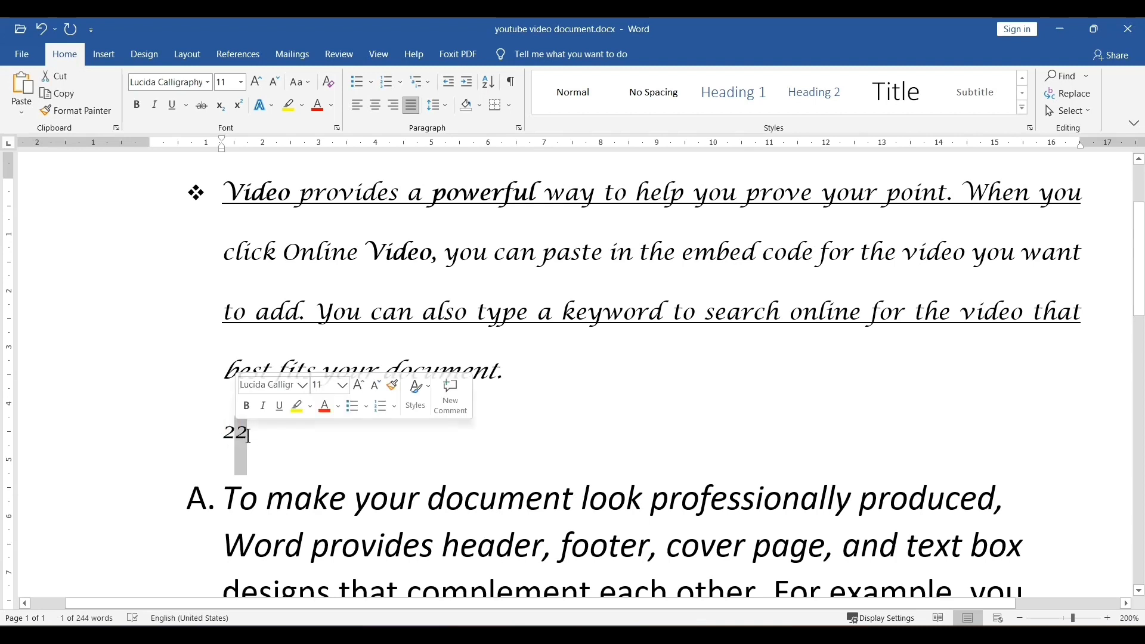
left_click(221, 106)
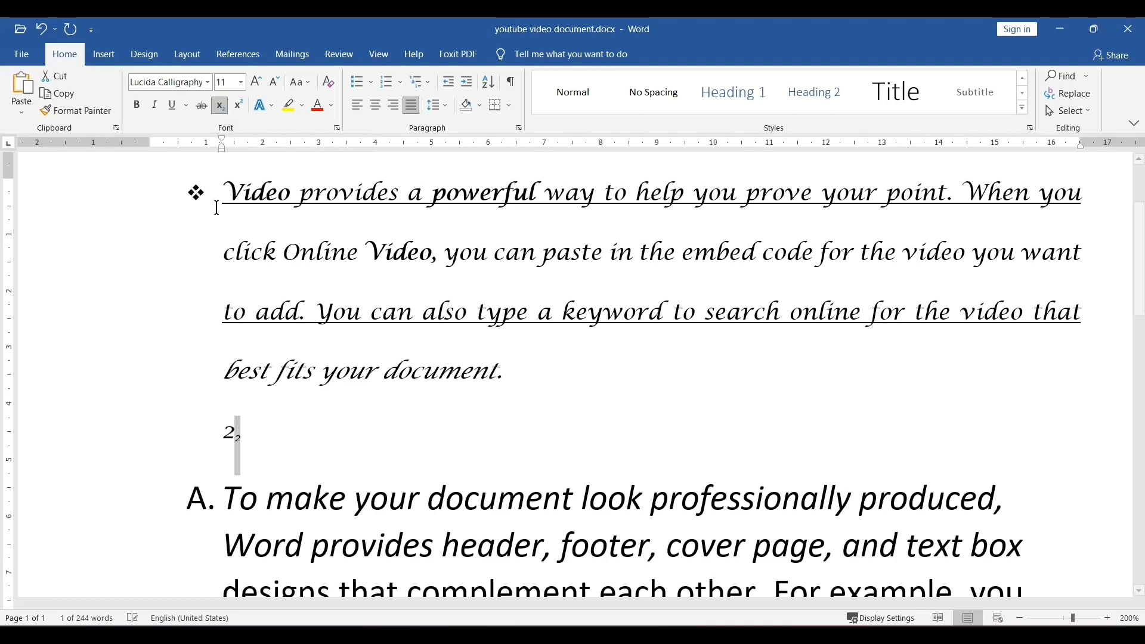
left_click(290, 422)
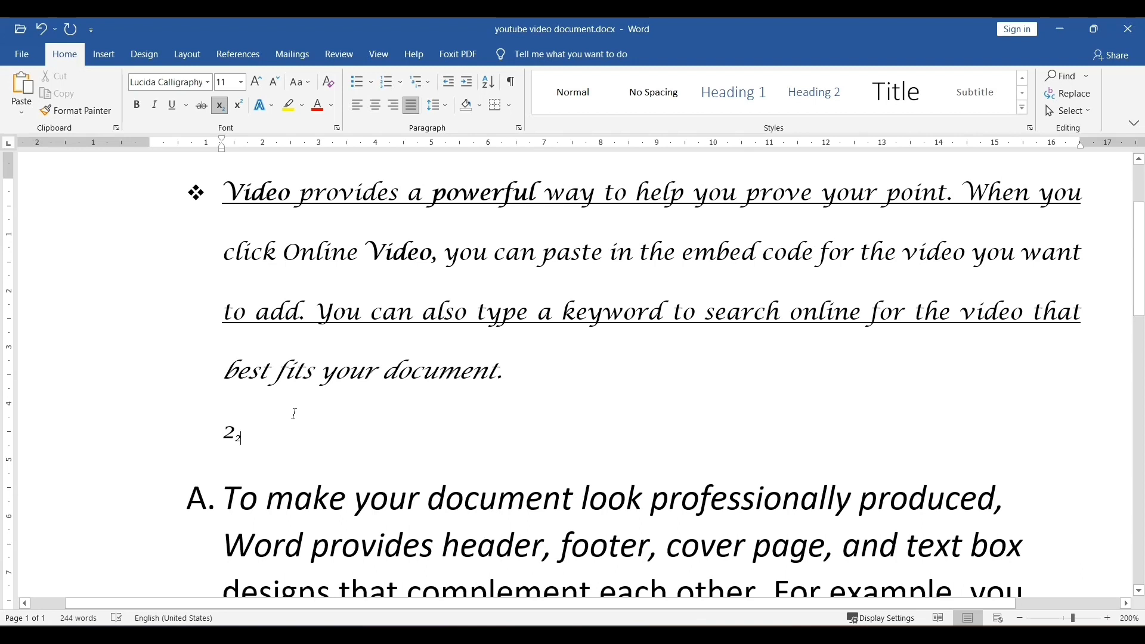
- Start a new paragraph below, switch subscript off, and type 34
key("Return")
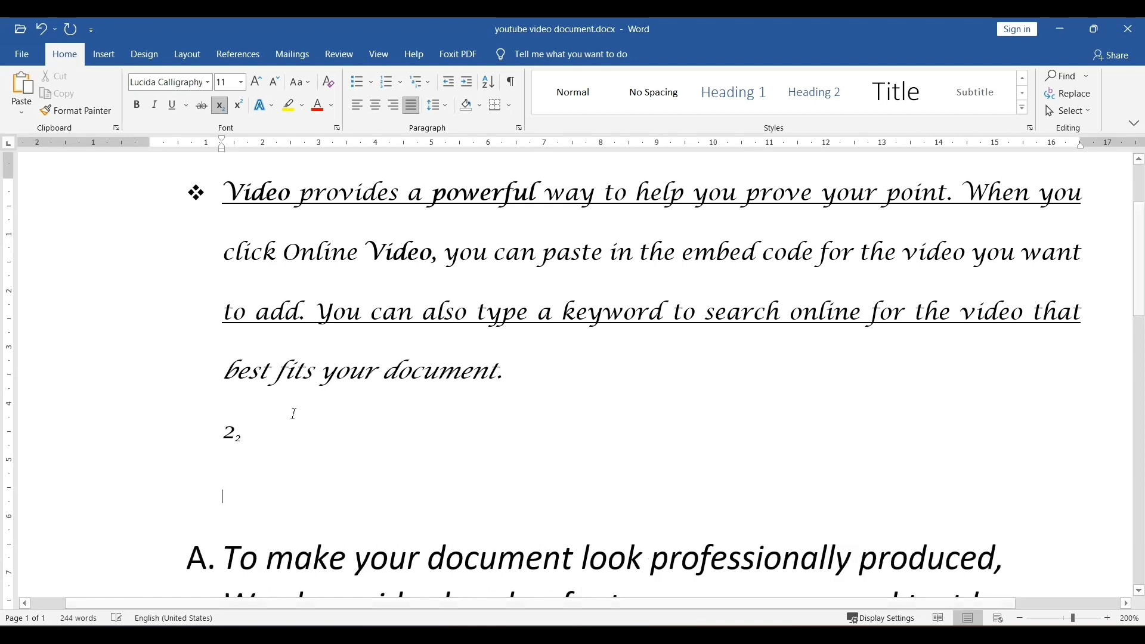
left_click(220, 109)
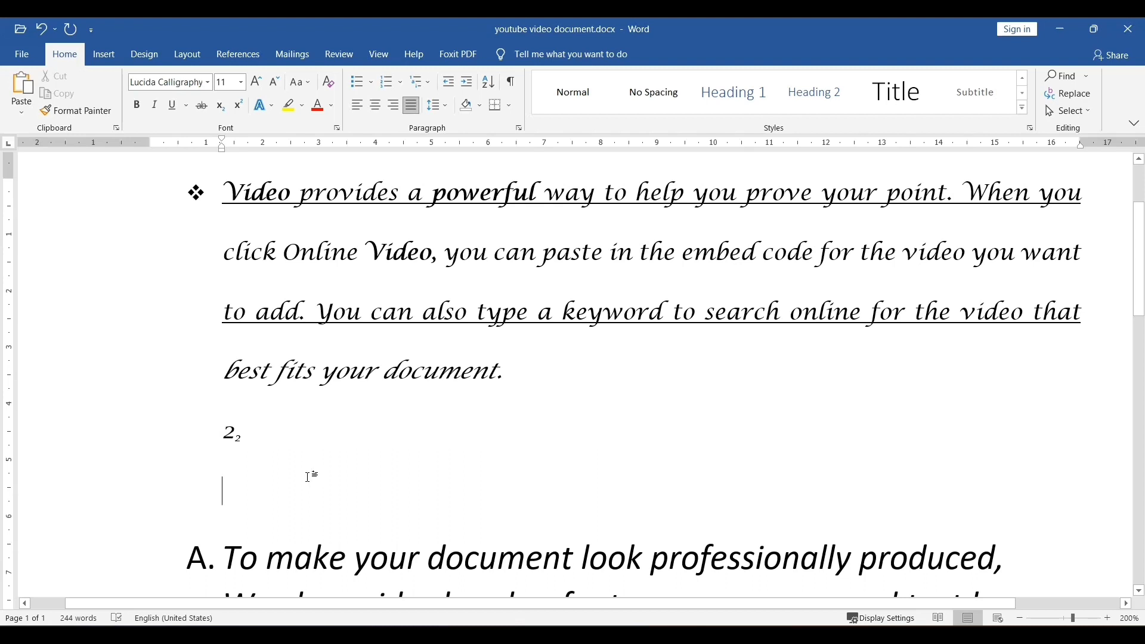
type("34")
- Make the 4 in 34 a superscript, then switch superscript off at the end of the line
left_click_drag(243, 494, 235, 496)
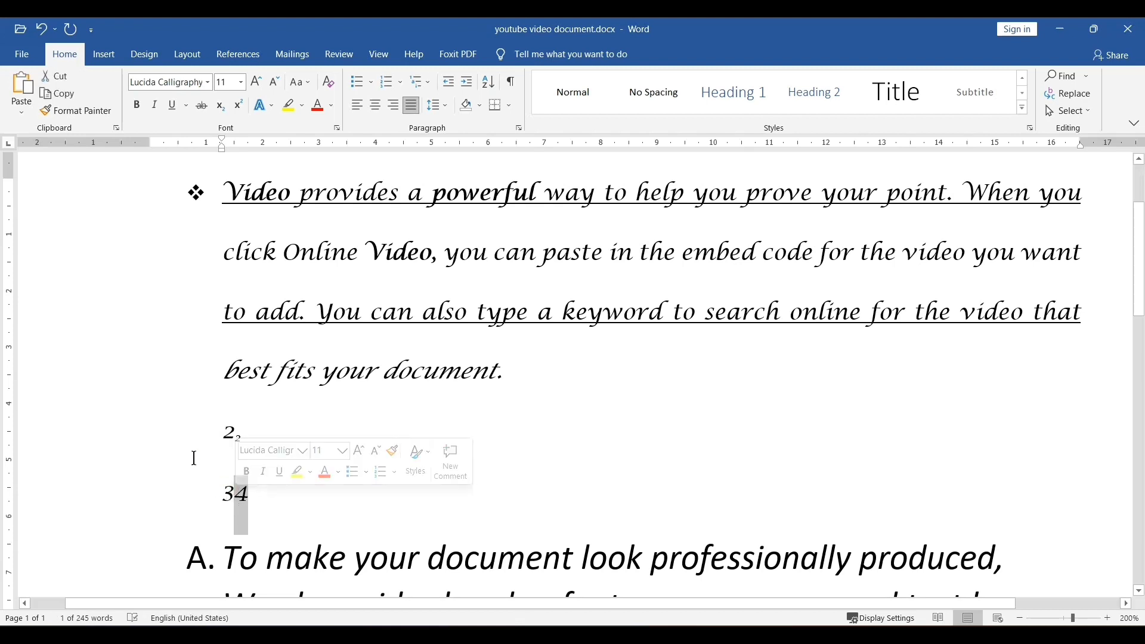
left_click(237, 106)
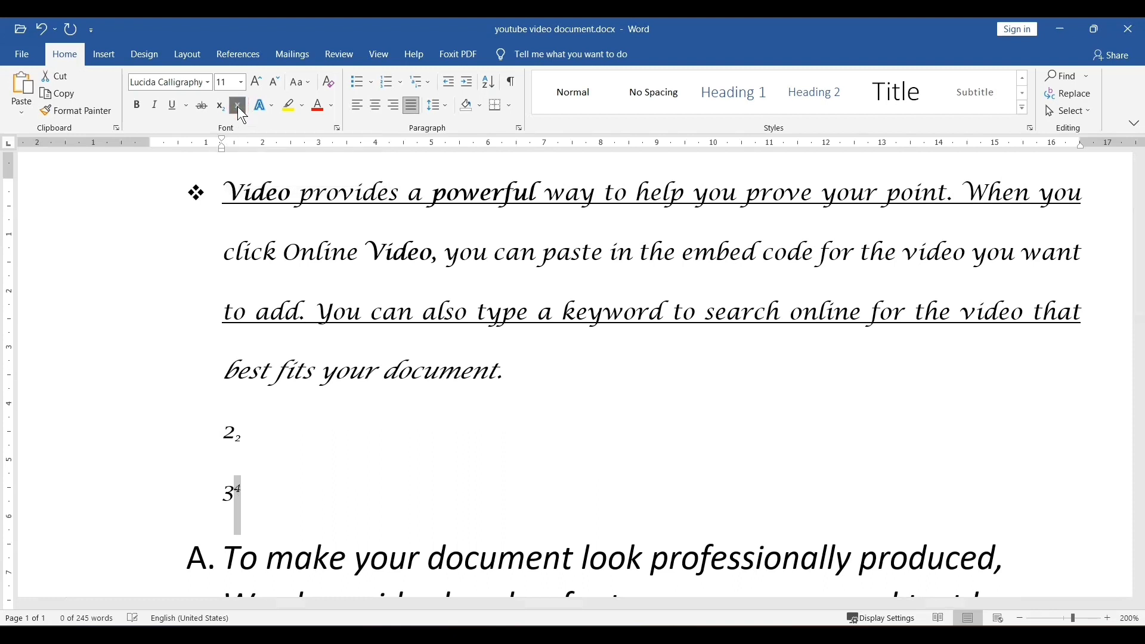
left_click(256, 513)
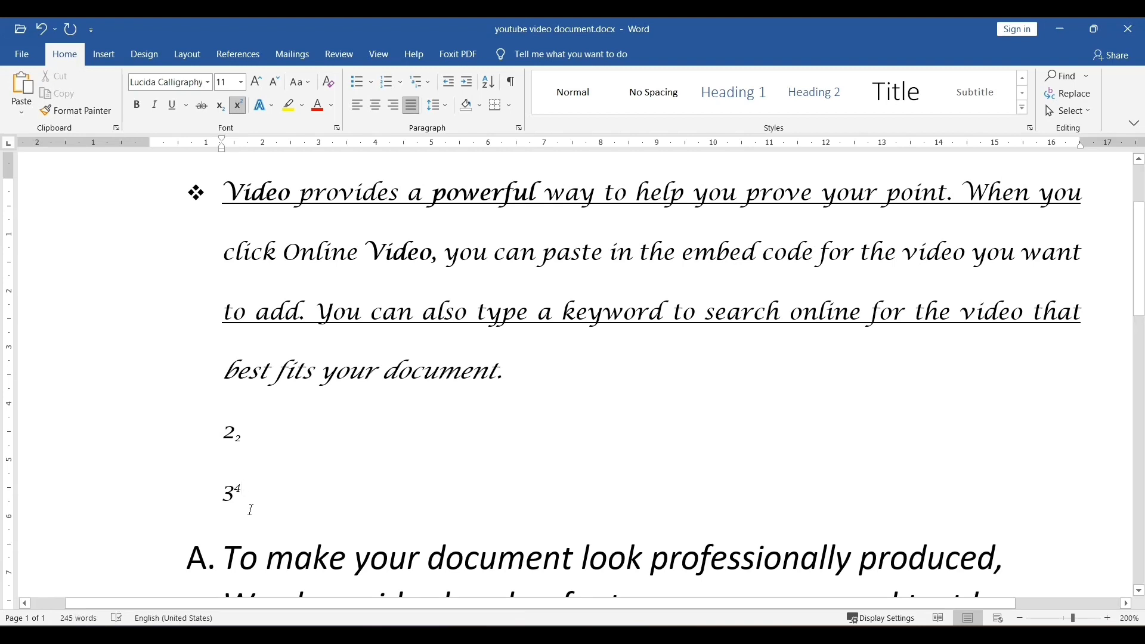
left_click(238, 107)
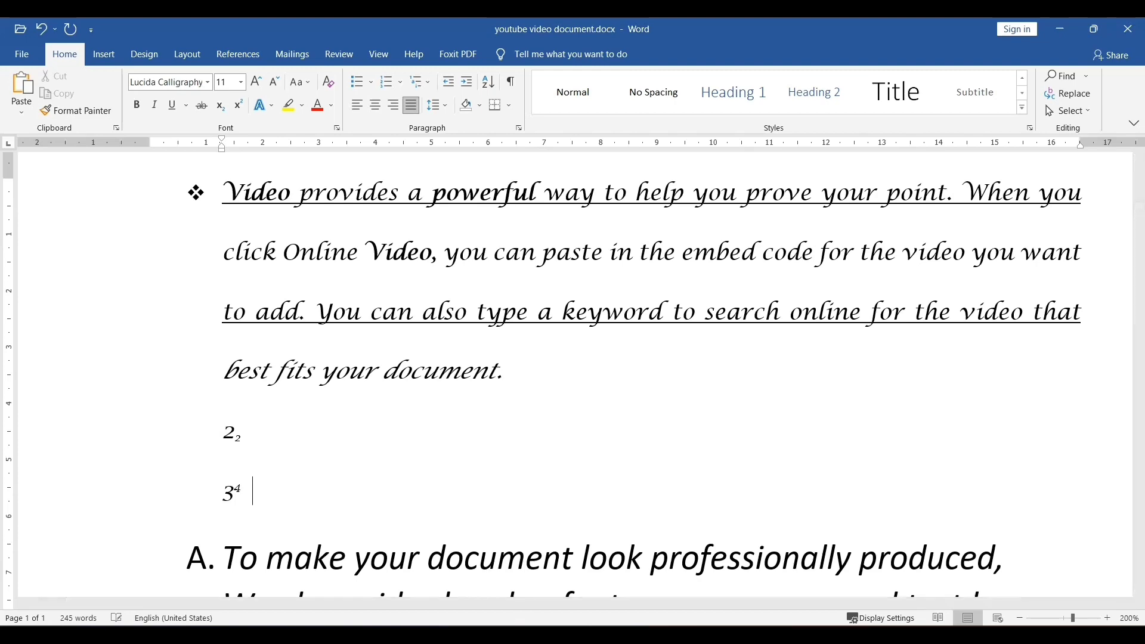
- Highlight the first line of list item A, from "To make" to "produced", in yellow
scroll(327, 349, "down", 2)
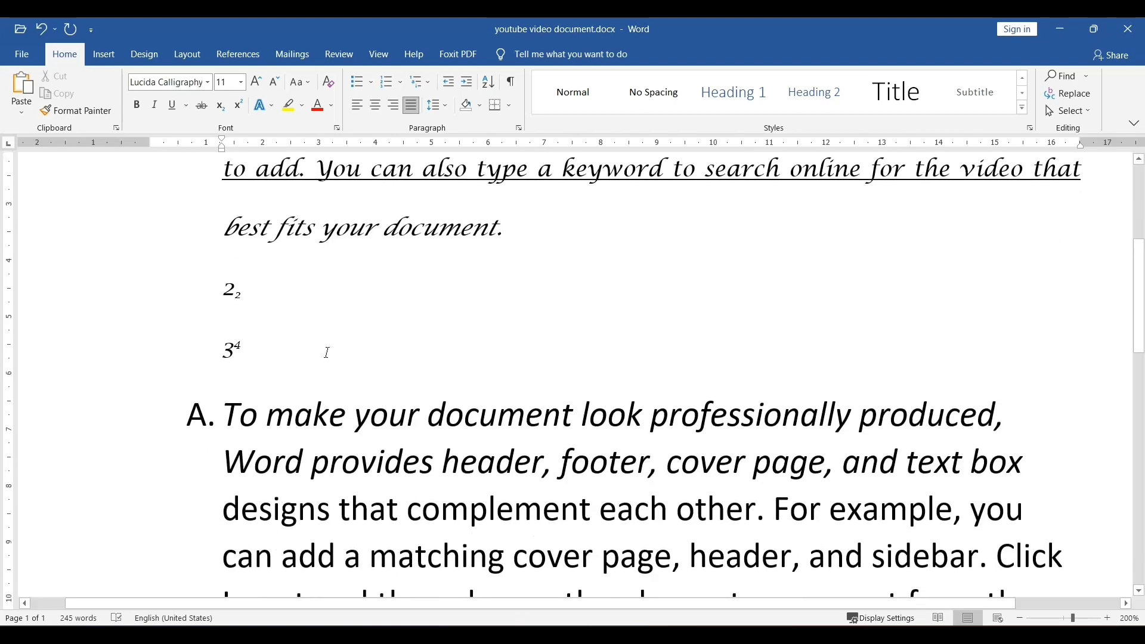
scroll(328, 353, "down", 2)
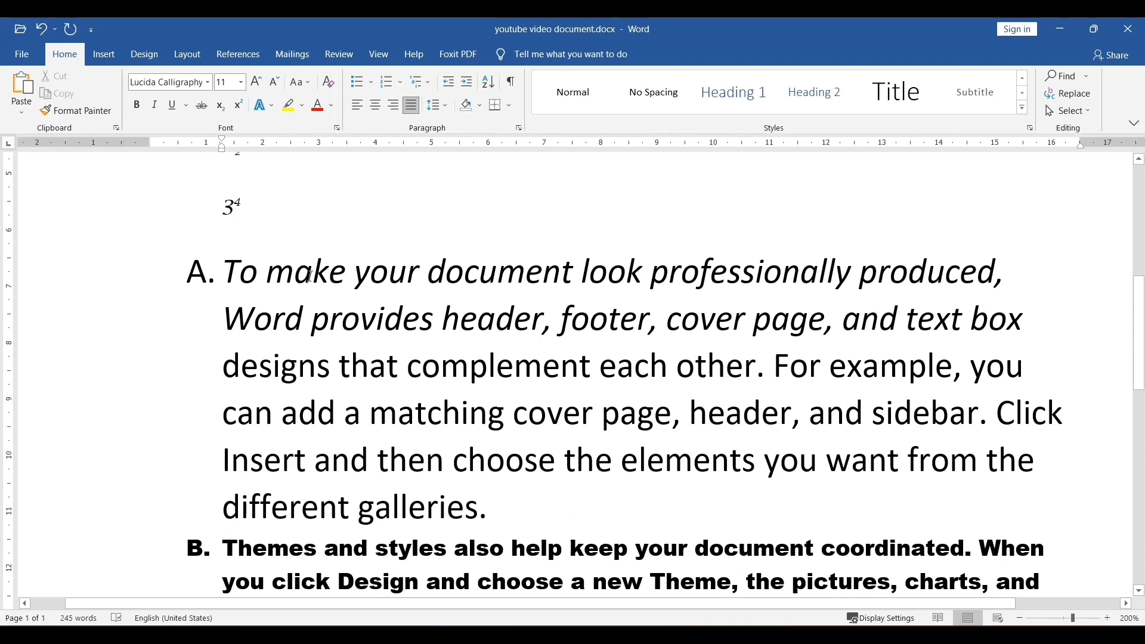
left_click(301, 106)
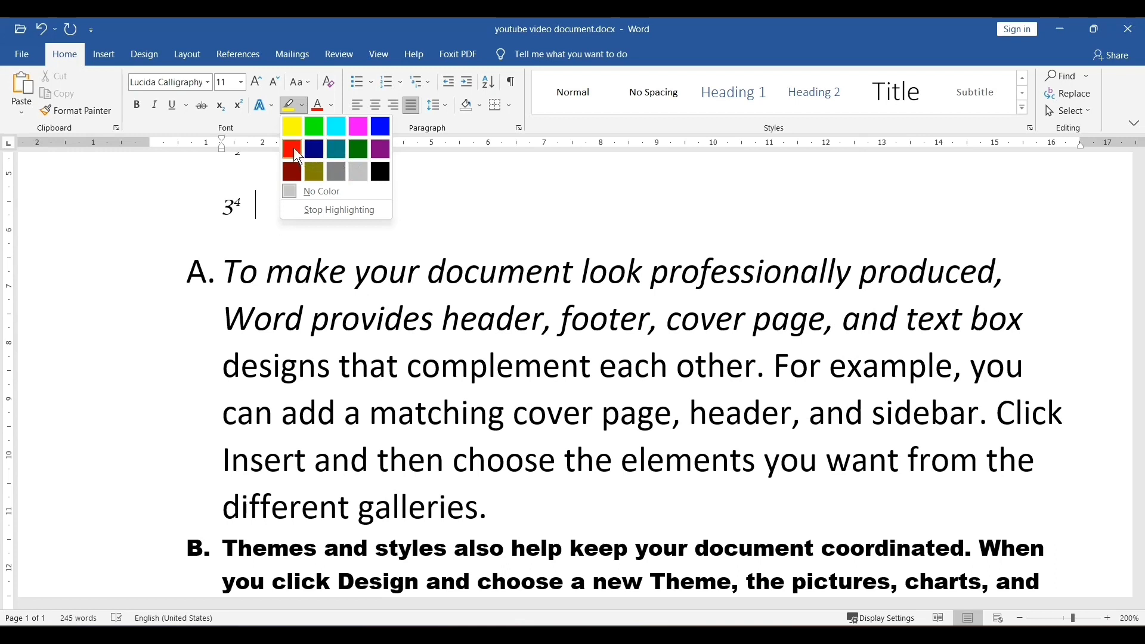
left_click(292, 127)
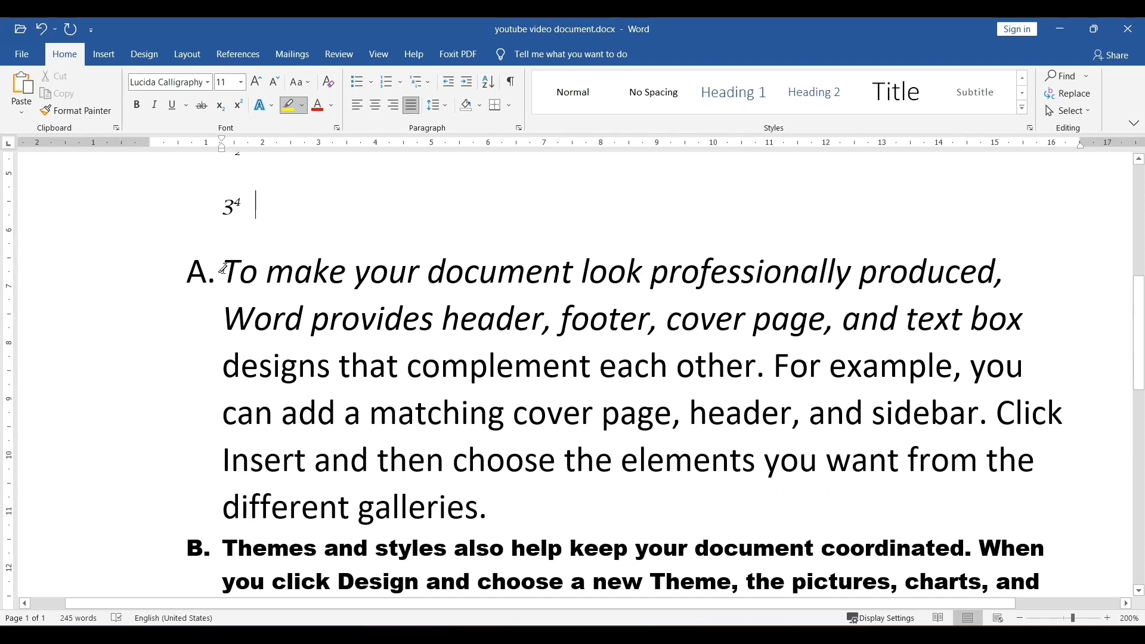
mouse_move(224, 268)
left_mouse_down()
mouse_move(792, 261)
mouse_move(930, 281)
mouse_move(918, 298)
mouse_move(944, 289)
left_mouse_up()
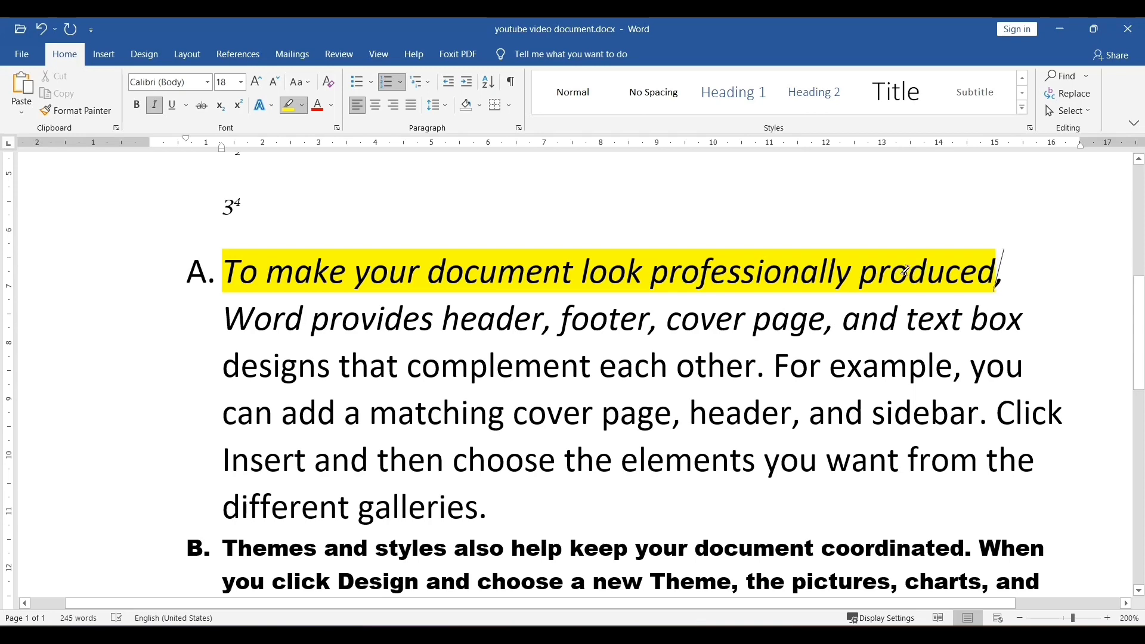
- Open the Save As dialog and choose the Documents folder as the location
scroll(904, 271, "up", 2)
scroll(905, 272, "up", 3)
scroll(899, 268, "down", 4)
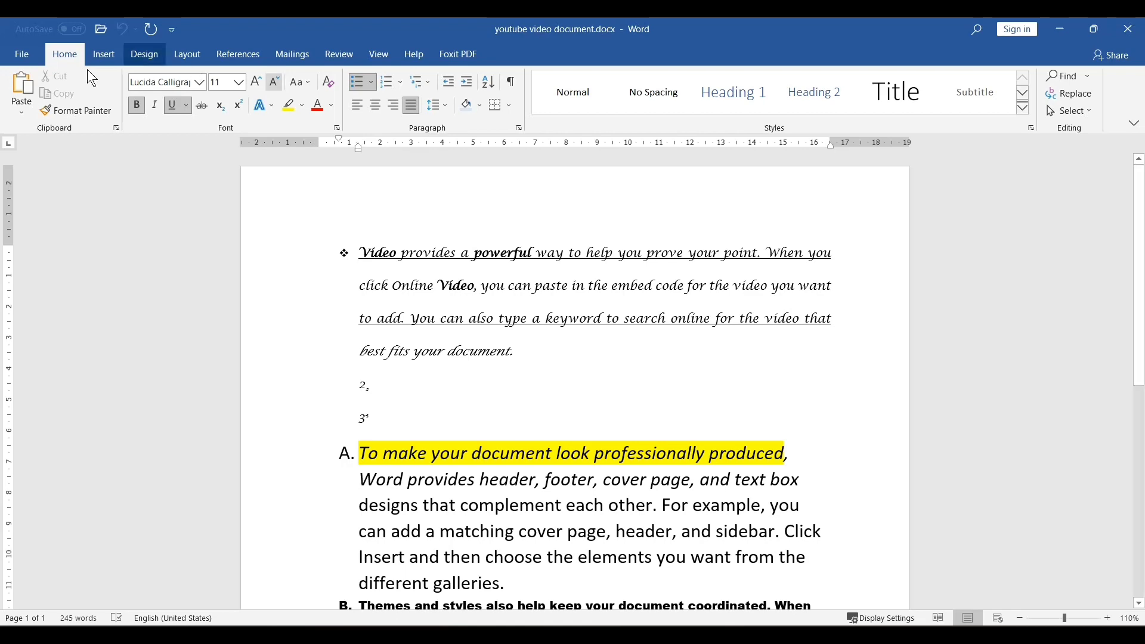
left_click(24, 55)
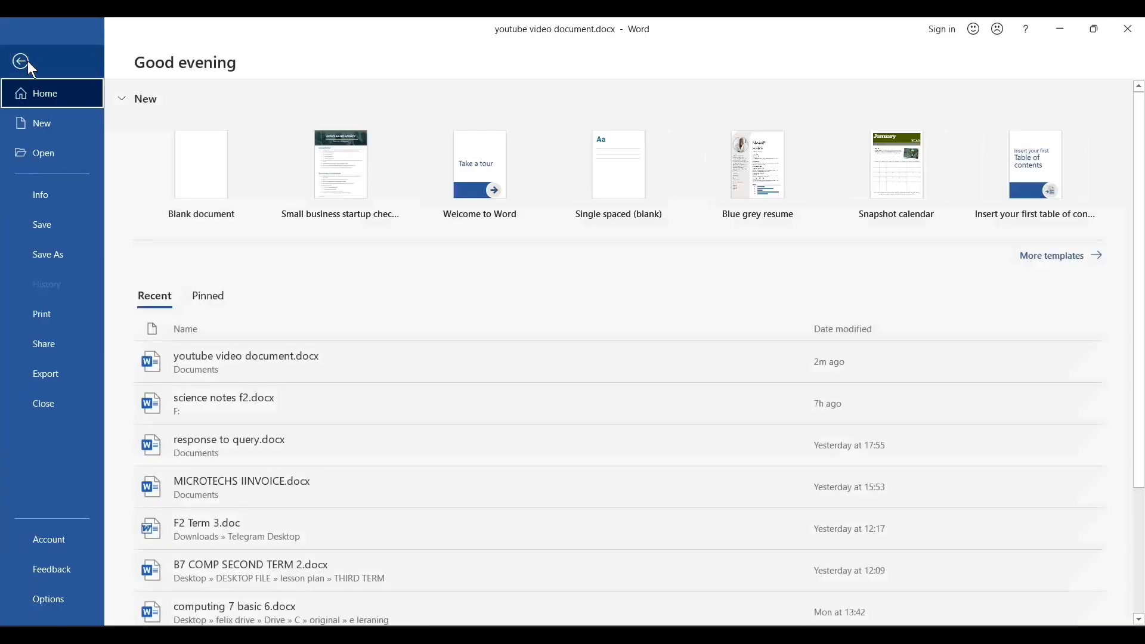
left_click(55, 256)
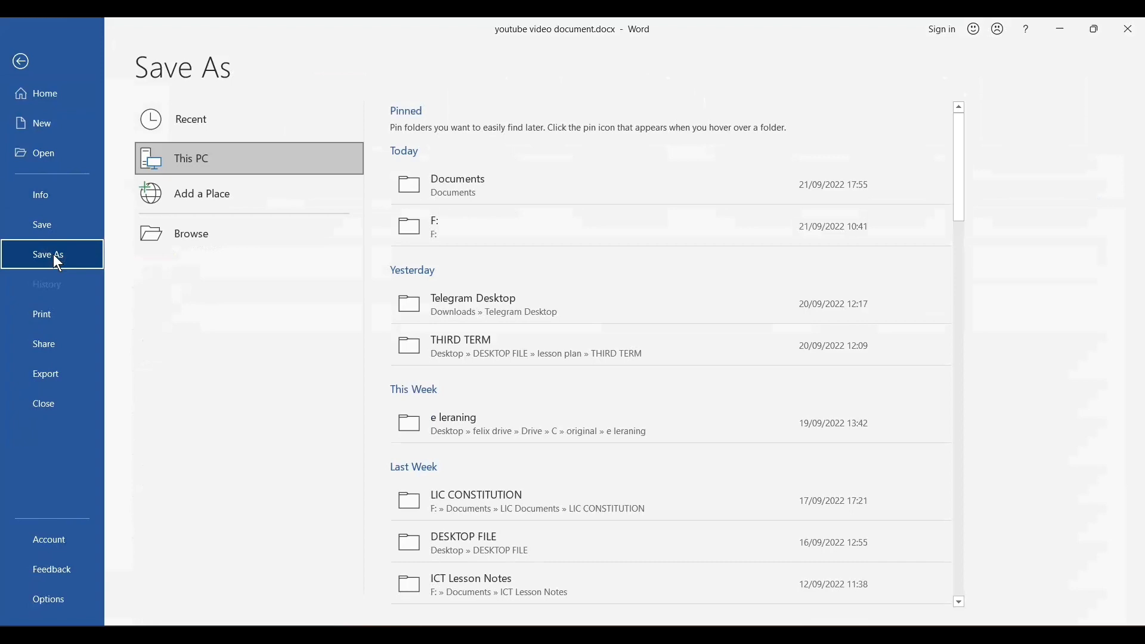
left_click(232, 237)
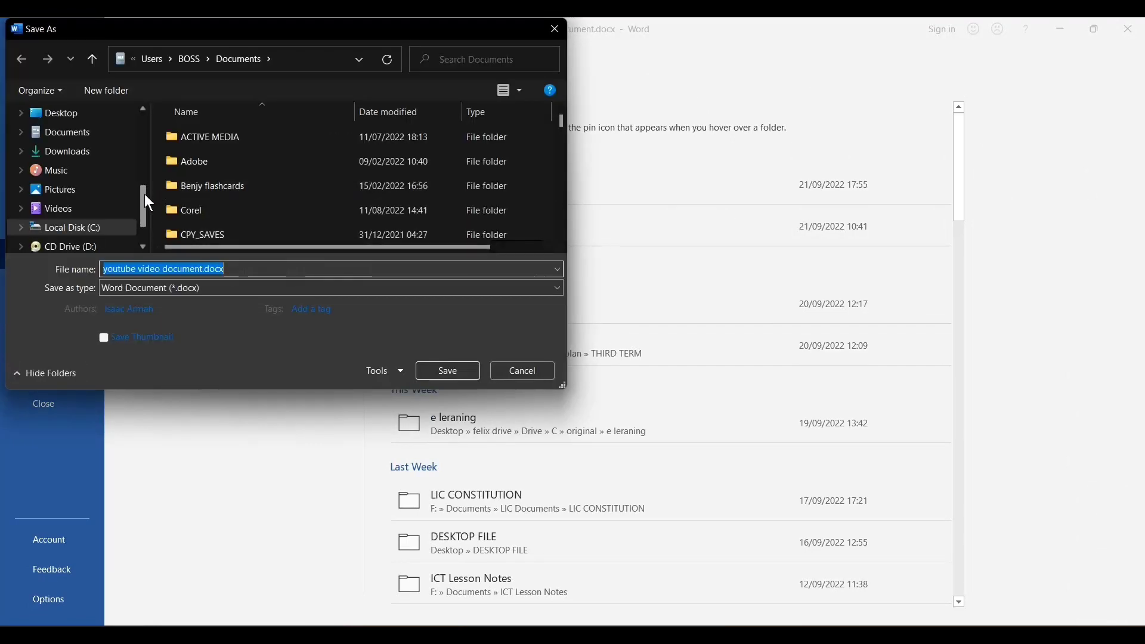
left_click_drag(145, 195, 152, 128)
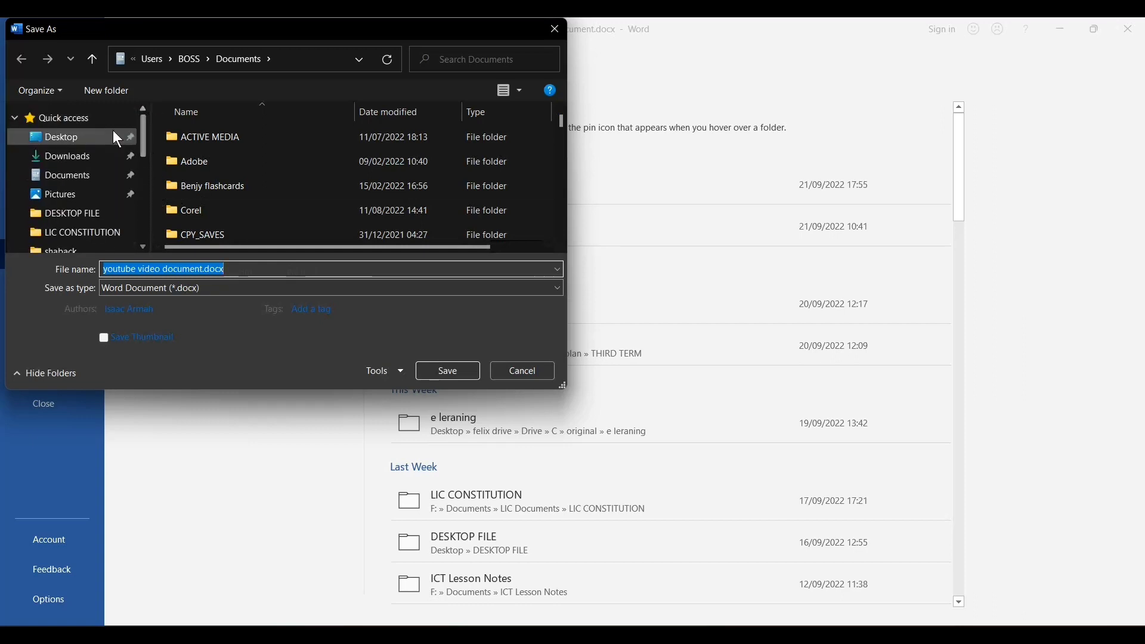
left_click(80, 178)
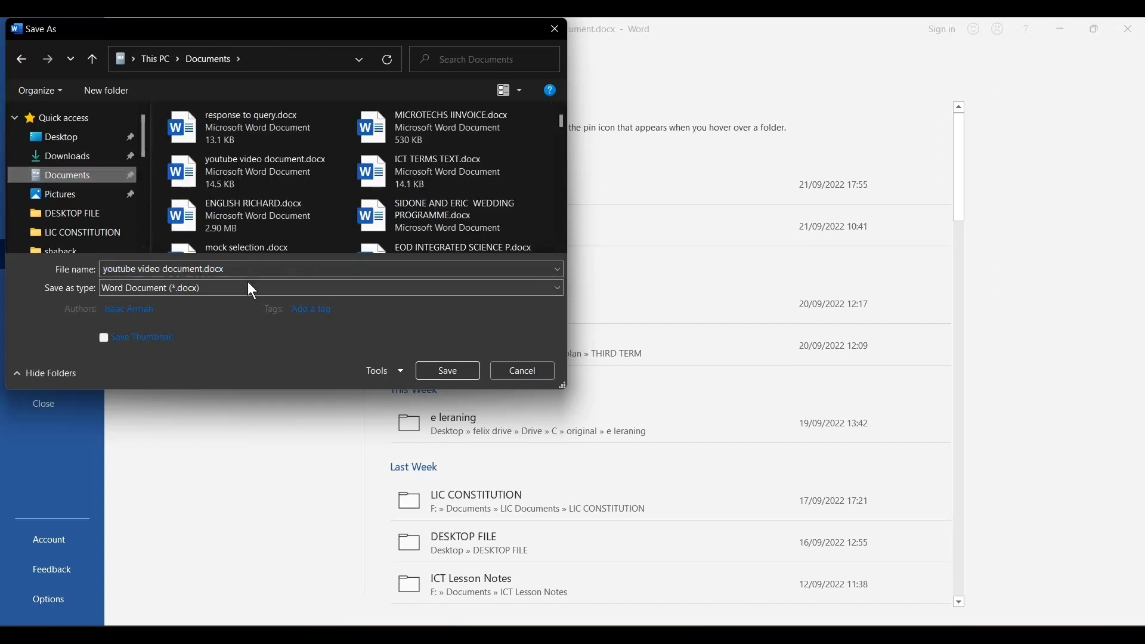
- Rename the file as formatting part 2 and save it
left_click(206, 270)
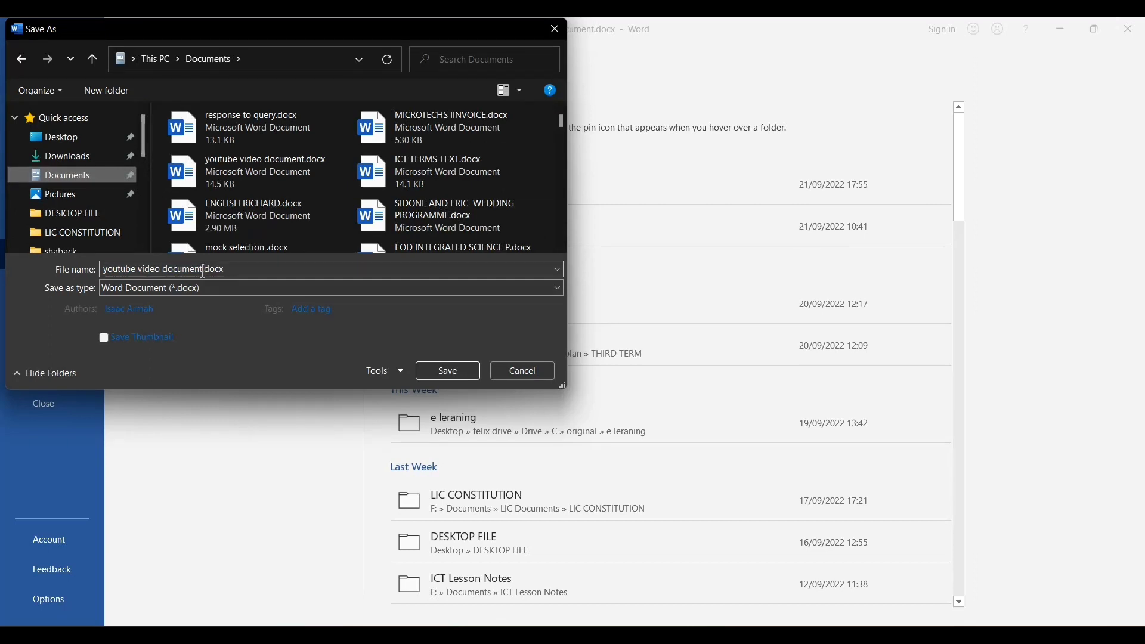
left_click(204, 270)
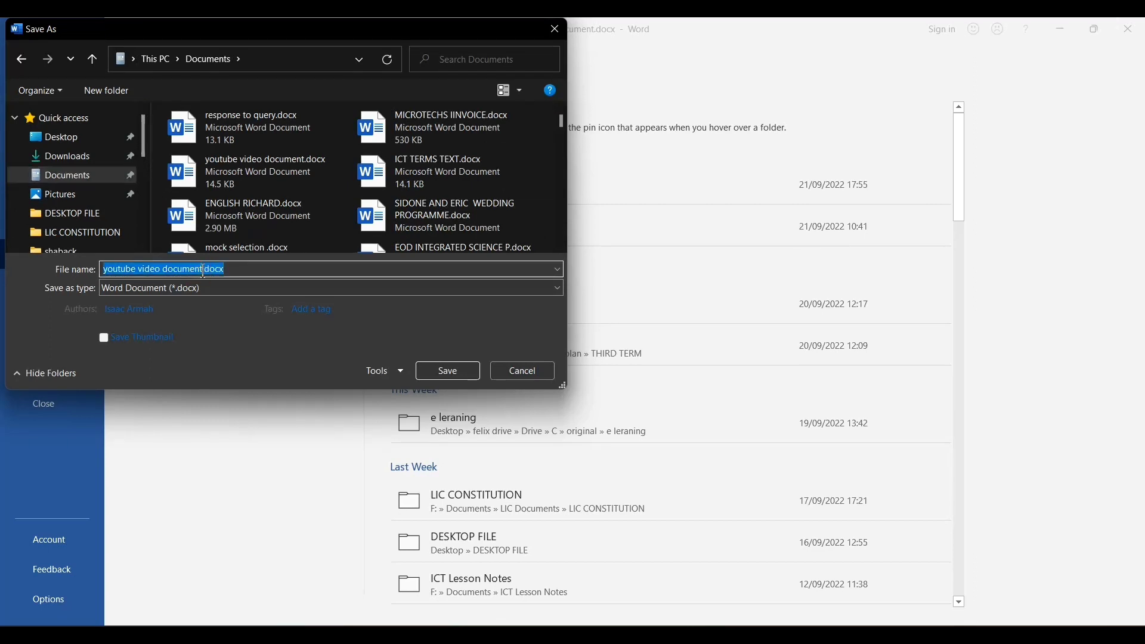
left_click(204, 270)
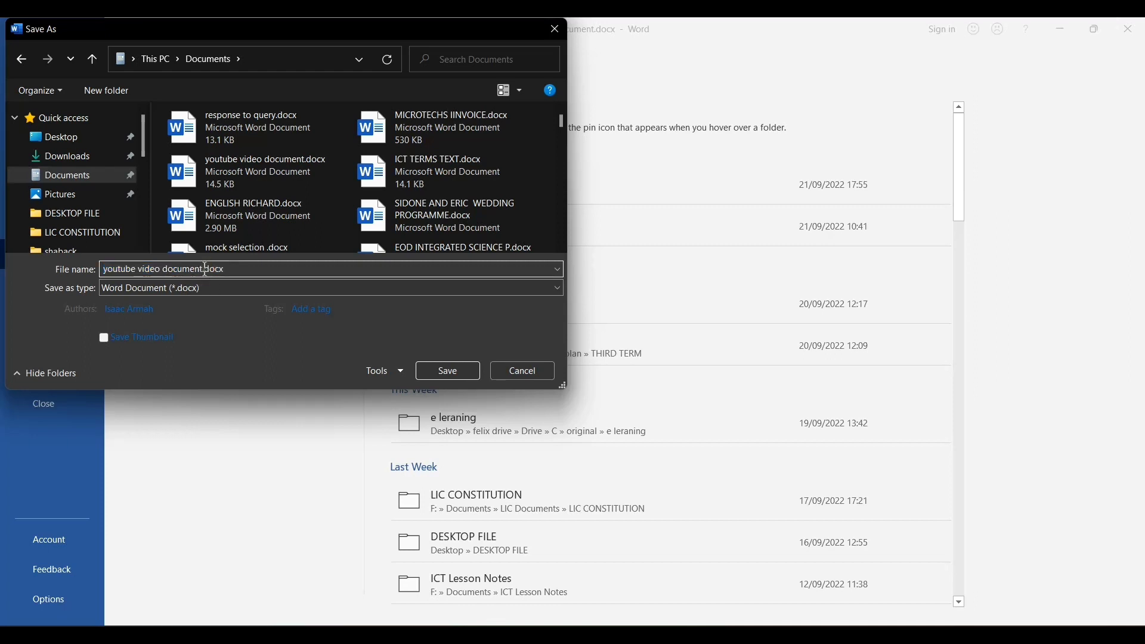
left_click_drag(204, 270, 85, 260)
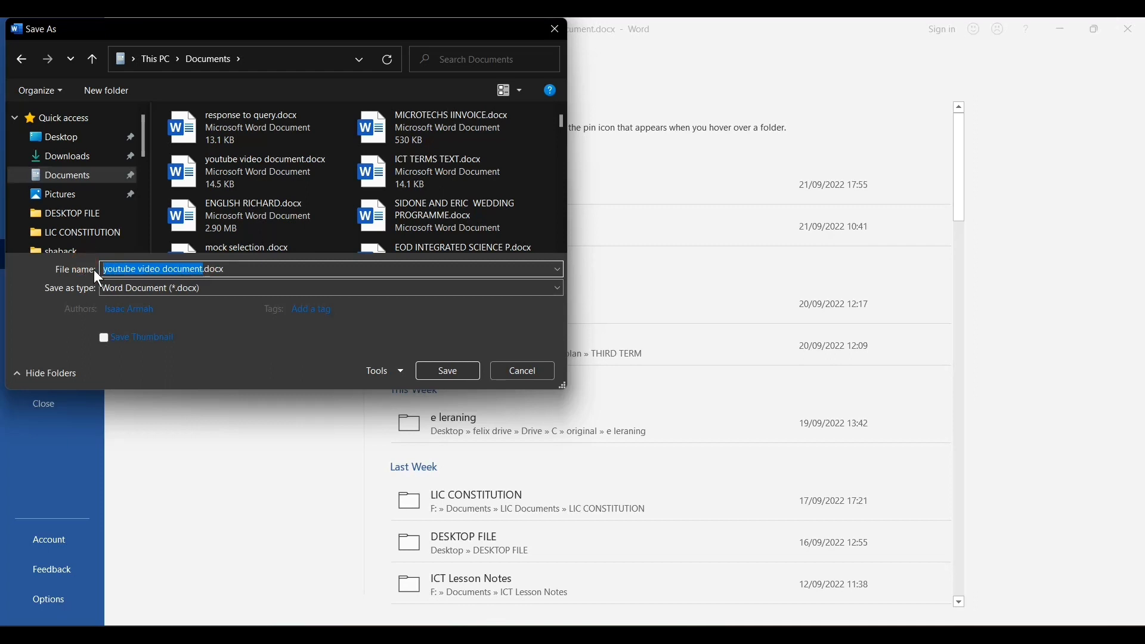
type("formattin")
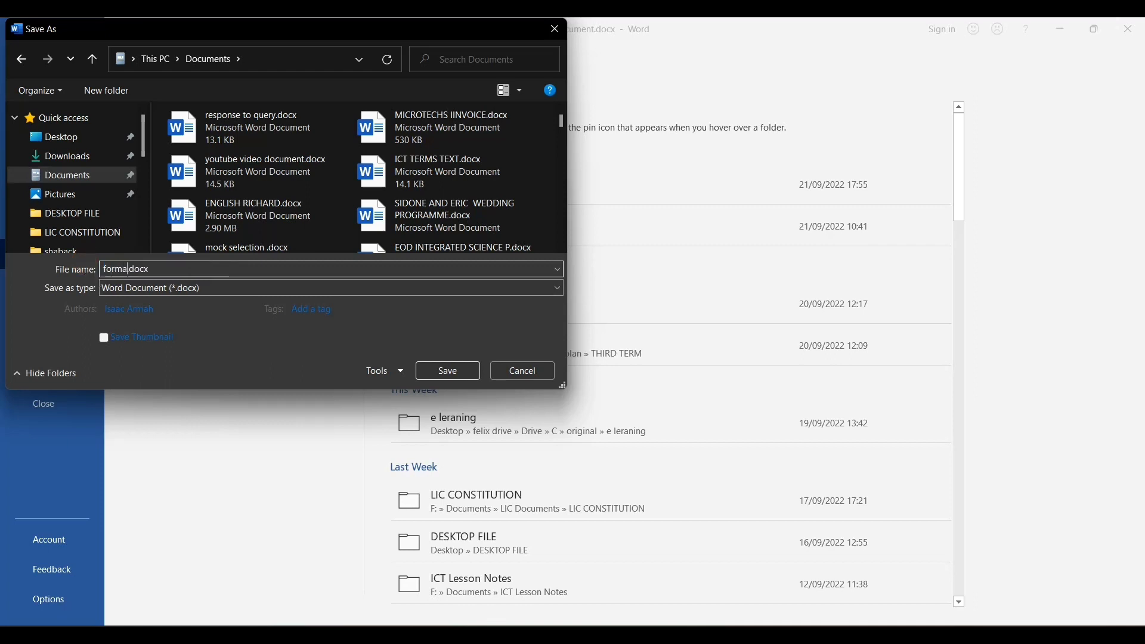
type("g pdf")
key("BackSpace")
key("BackSpace")
type("art 2")
left_click(461, 366)
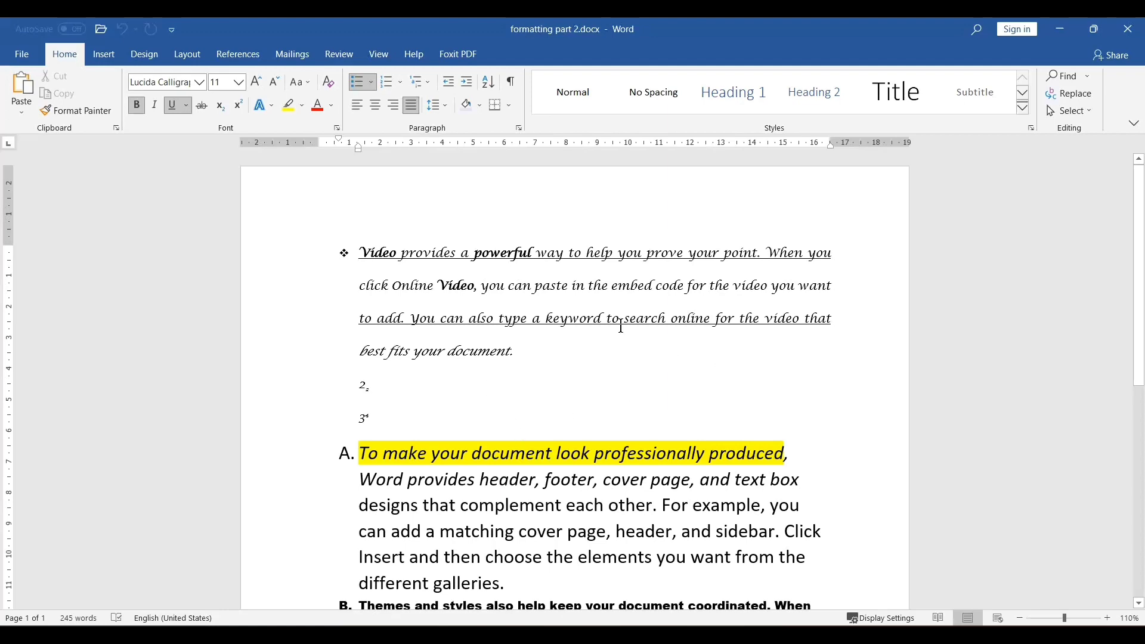
scroll(596, 418, "down", 1)
left_click(458, 338)
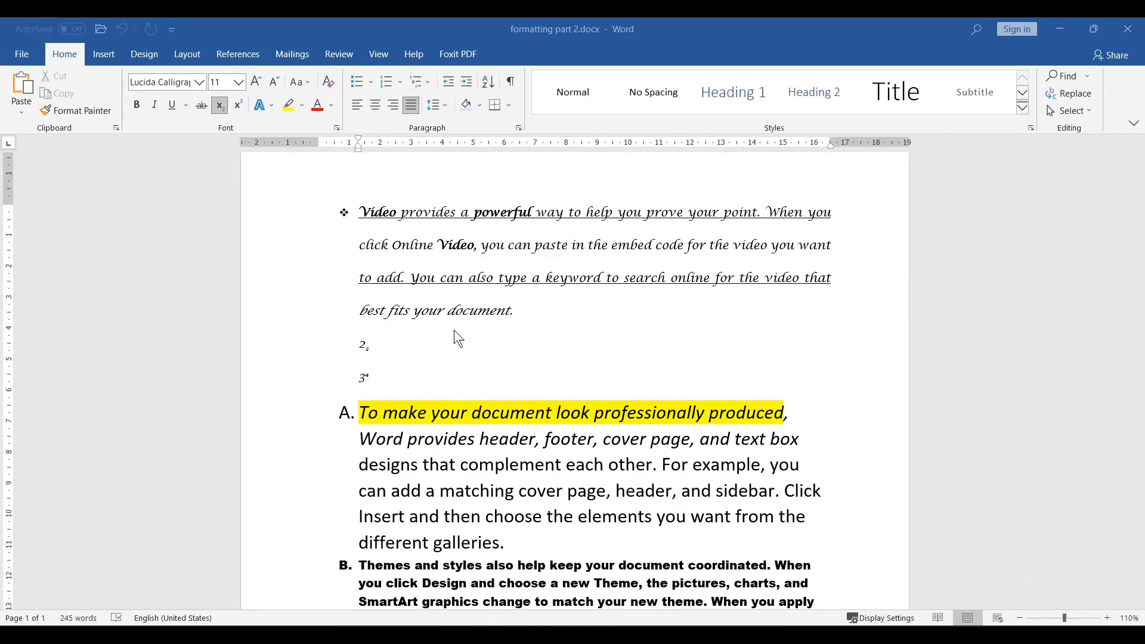